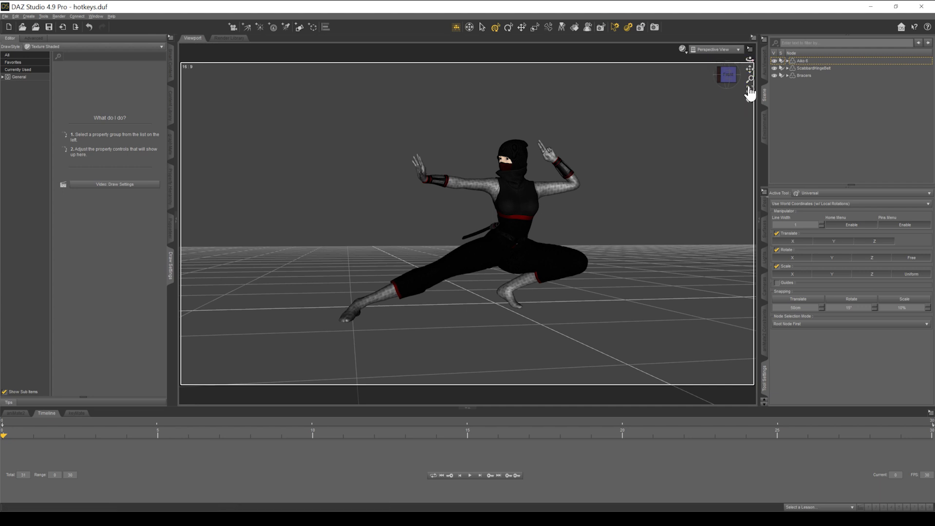
Orbit the perspective view around the ninja figure, reset it to its default position, and orbit again to a three-quarter angle.
mouse_move(750, 60)
left_mouse_down()
mouse_move(744, 54)
mouse_move(751, 67)
mouse_move(748, 59)
mouse_move(725, 77)
mouse_move(750, 71)
mouse_move(718, 84)
mouse_move(746, 70)
mouse_move(750, 97)
left_mouse_up()
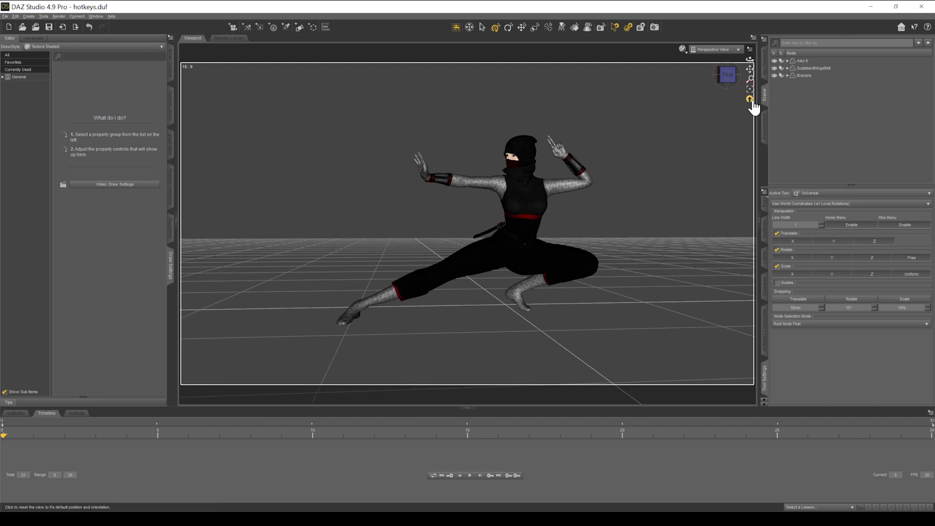
left_click(750, 100)
left_click_drag(750, 59, 795, 35)
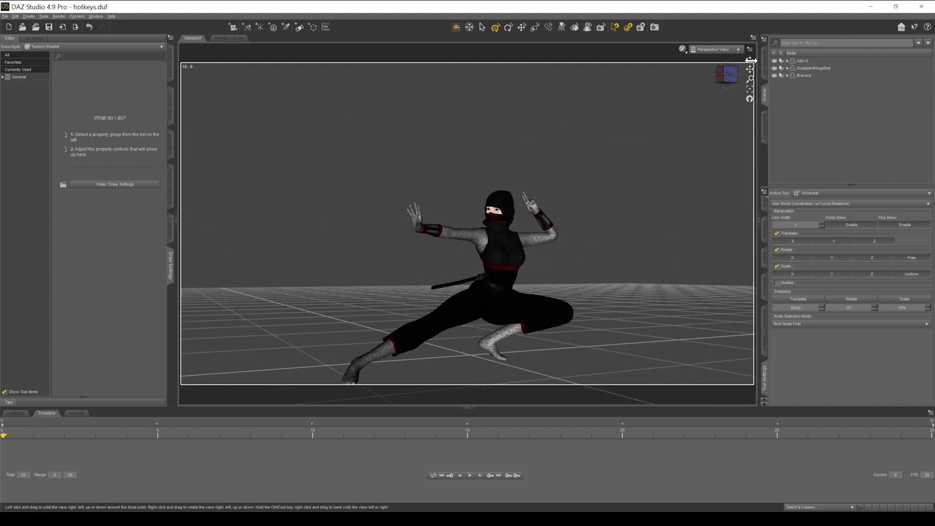
left_click_drag(749, 59, 751, 61)
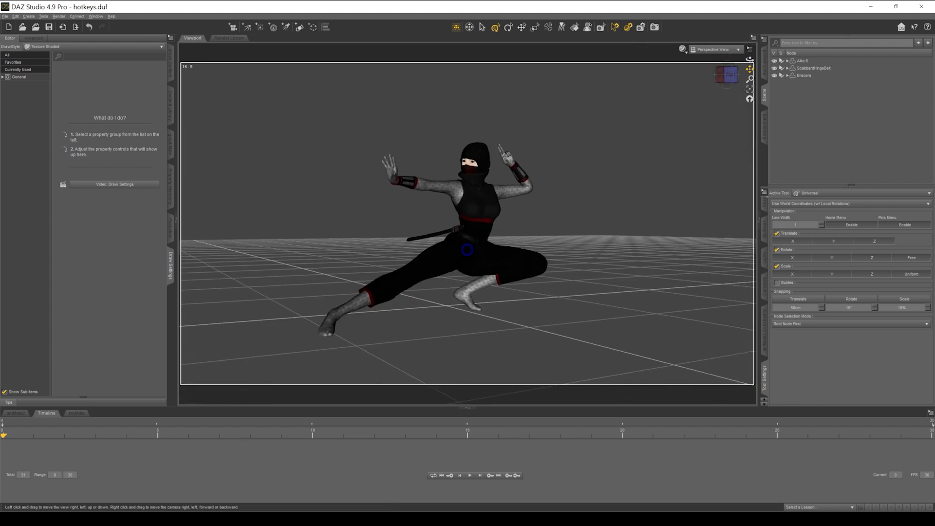
Move the camera closer to the ninja figure, frame it, reset the view, and orbit to a low front angle.
mouse_move(750, 69)
right_mouse_down()
mouse_move(730, 70)
mouse_move(767, 55)
mouse_move(755, 61)
mouse_move(750, 87)
right_mouse_up()
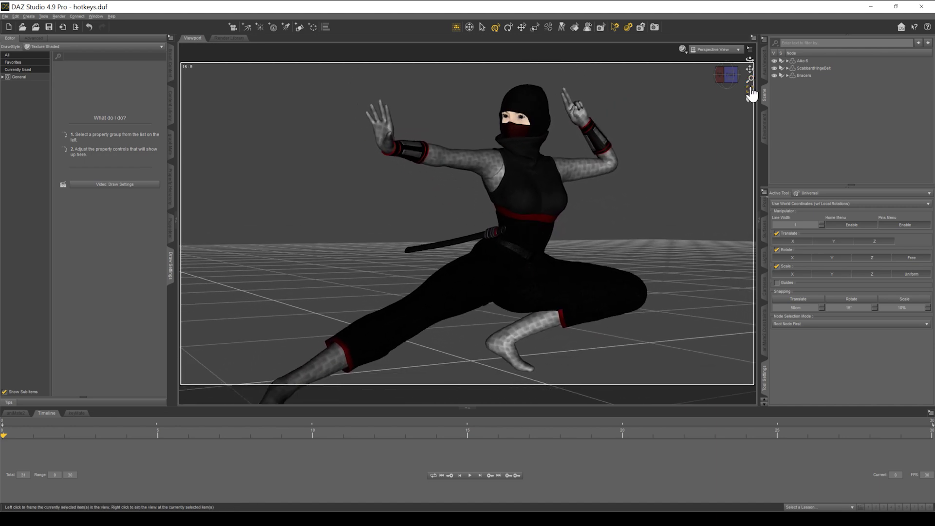
left_click(750, 92)
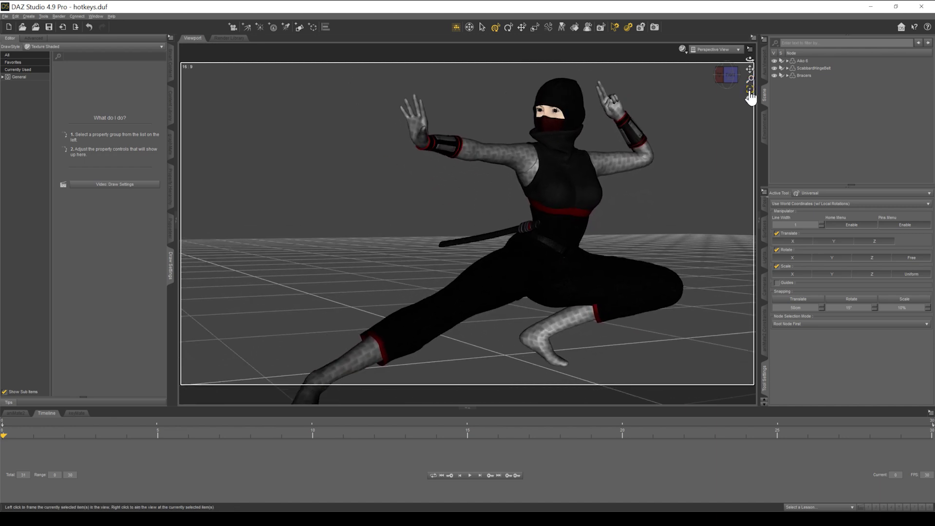
left_click(750, 99)
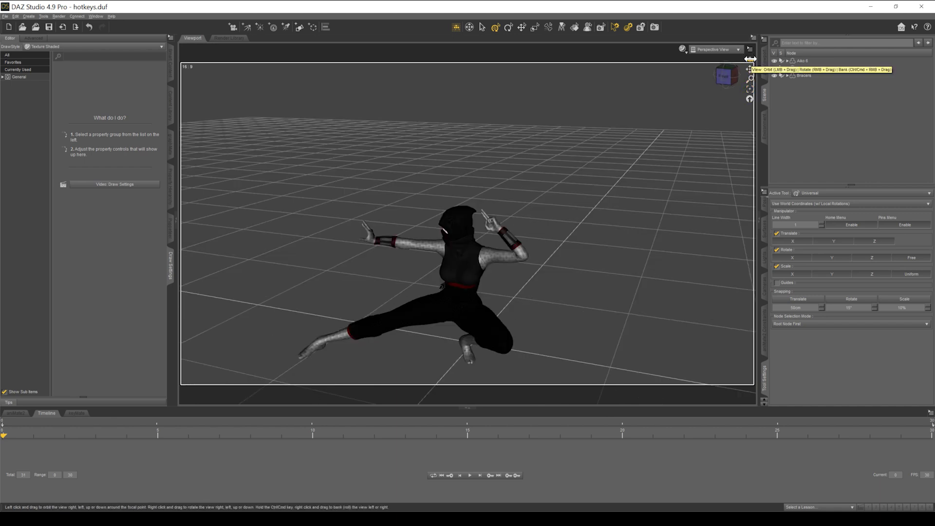
left_click_drag(749, 59, 711, 210)
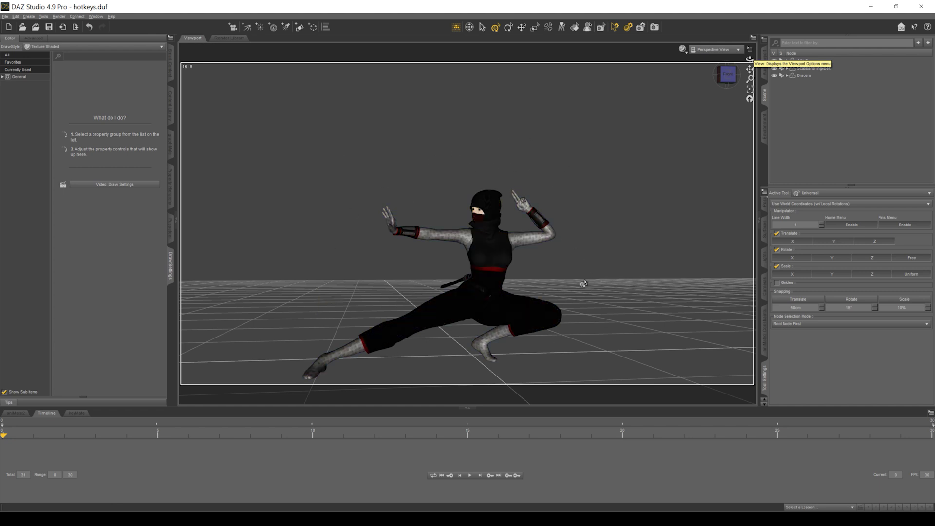
Orbit and pan the perspective view directly in the viewport and zoom in on the ninja's upper body.
key("ctrl+alt")
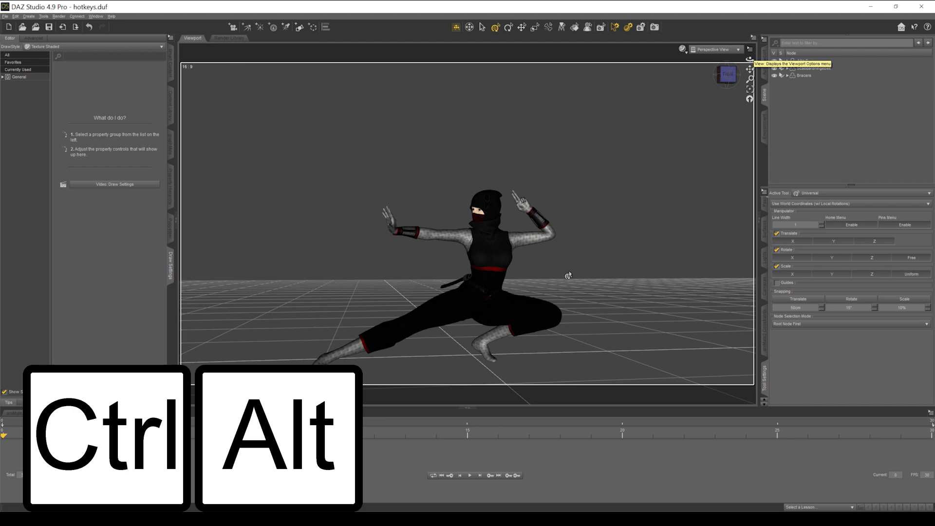
left_click_drag(575, 275, 552, 285, "ctrl+alt")
mouse_move(552, 285)
right_mouse_down("ctrl+alt")
mouse_move(577, 266)
mouse_move(551, 285)
right_mouse_up("ctrl+alt")
scroll(551, 285, "up", 3)
scroll(552, 286, "up", 4)
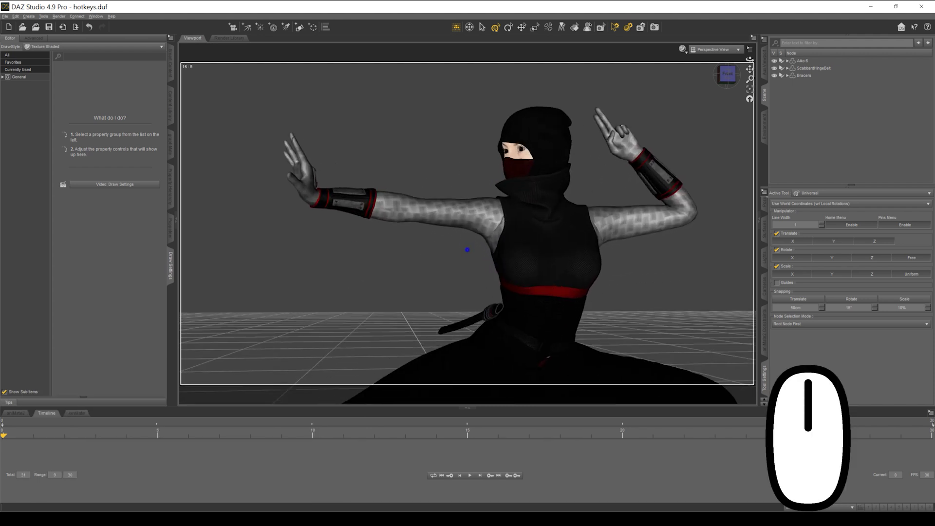
middle_click_drag(467, 249, 506, 244)
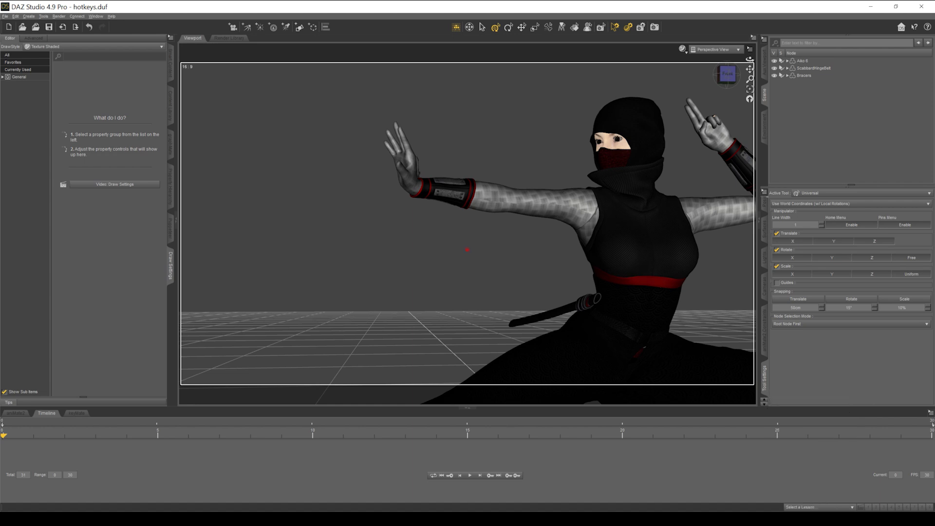
Examine the ninja from several sides at different zoom levels, ending at a raised three-quarter view of her body.
left_click_drag(468, 249, 468, 250, "ctrl+alt")
right_click_drag(467, 249, 464, 253, "ctrl+alt")
mouse_move(467, 251)
left_mouse_down("ctrl+alt")
mouse_move(568, 255)
mouse_move(452, 251)
left_mouse_up("ctrl+alt")
scroll(568, 255, "down", 3)
scroll(569, 256, "up", 6)
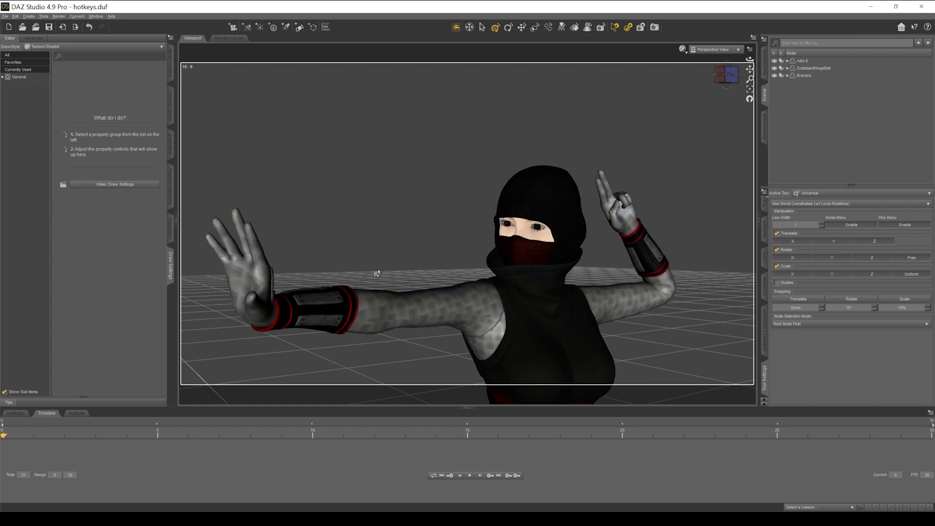
scroll(441, 270, "down", 4)
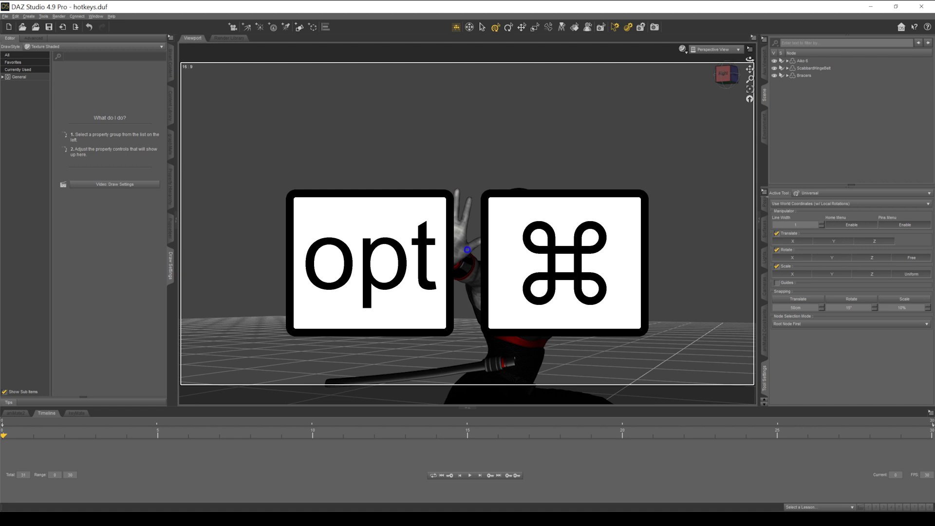
right_click_drag(615, 312, 614, 209, "ctrl+alt")
left_click_drag(615, 312, 540, 370, "ctrl+alt")
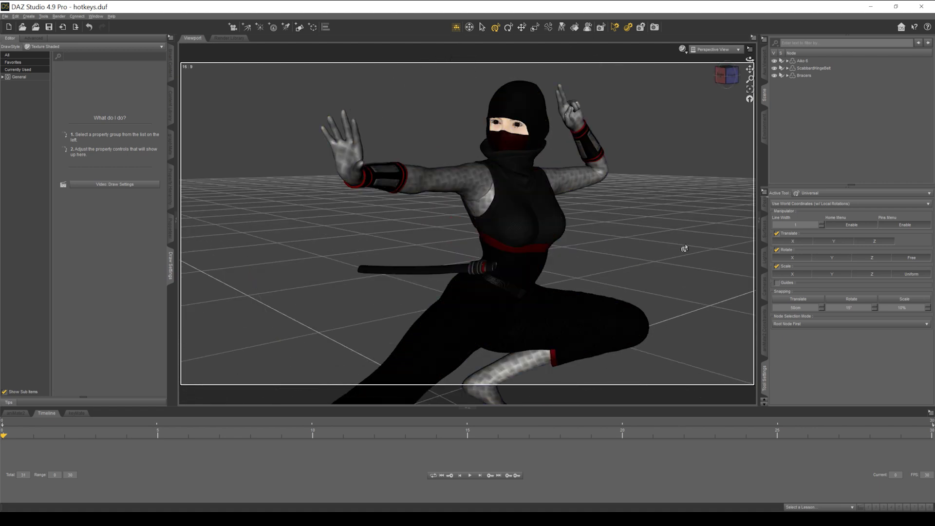
mouse_move(684, 249)
left_mouse_down("ctrl+alt")
mouse_move(628, 250)
mouse_move(684, 260)
left_mouse_up("ctrl+alt")
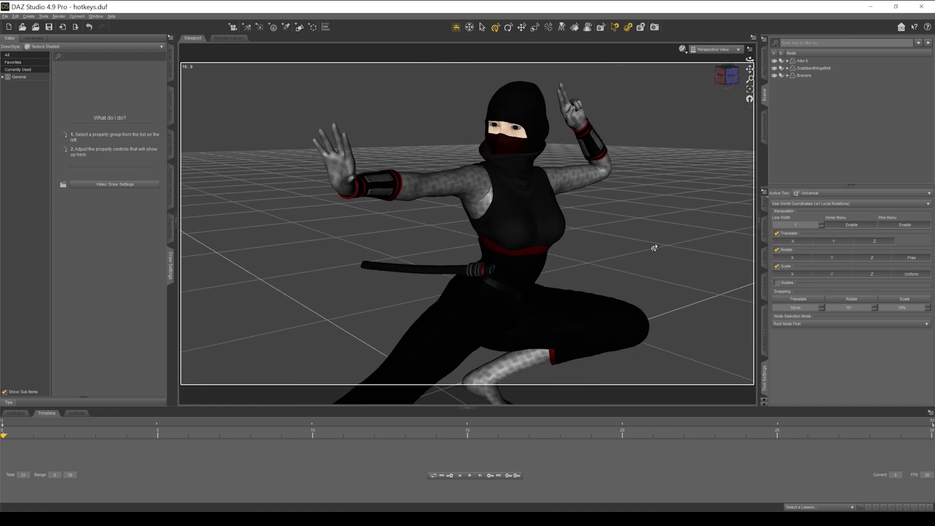
Select the figure's right hand, frame it in the view, inspect it from several angles, and zoom back out.
left_click(340, 170)
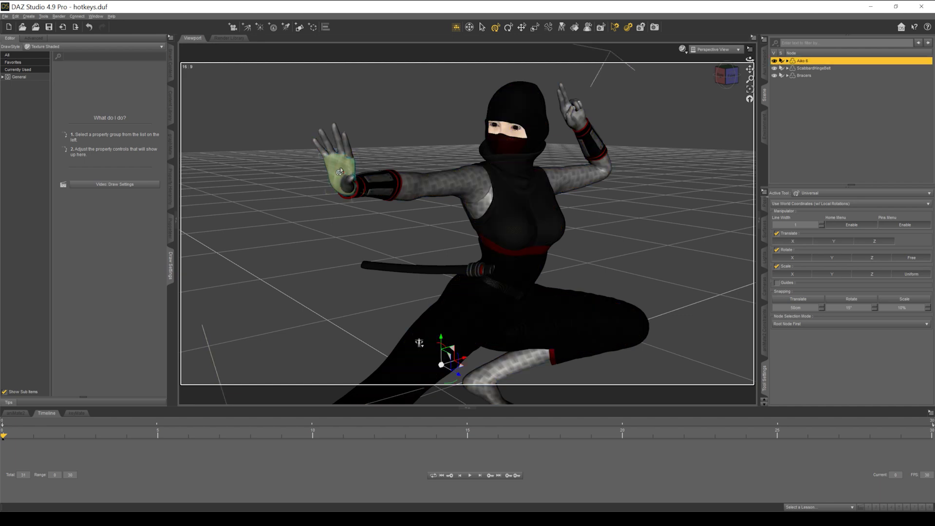
left_click(340, 171)
key("ctrl")
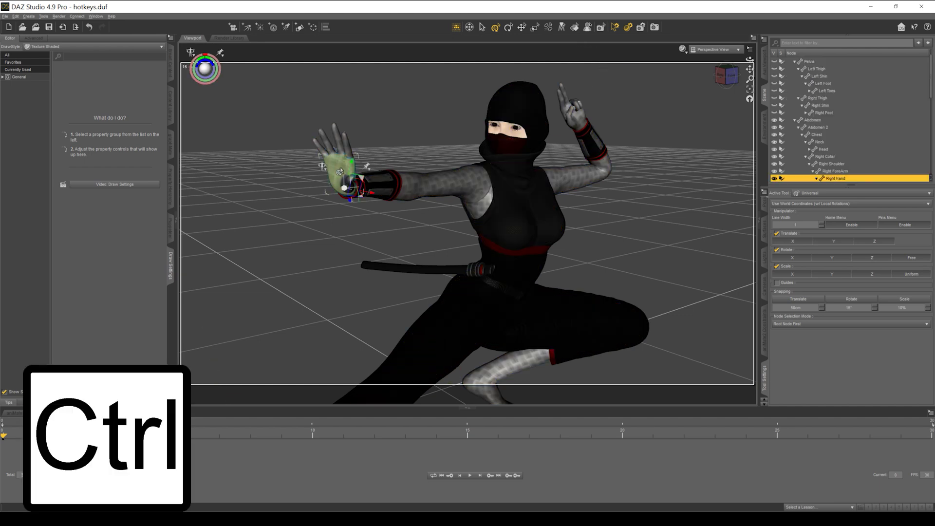
key("ctrl+f")
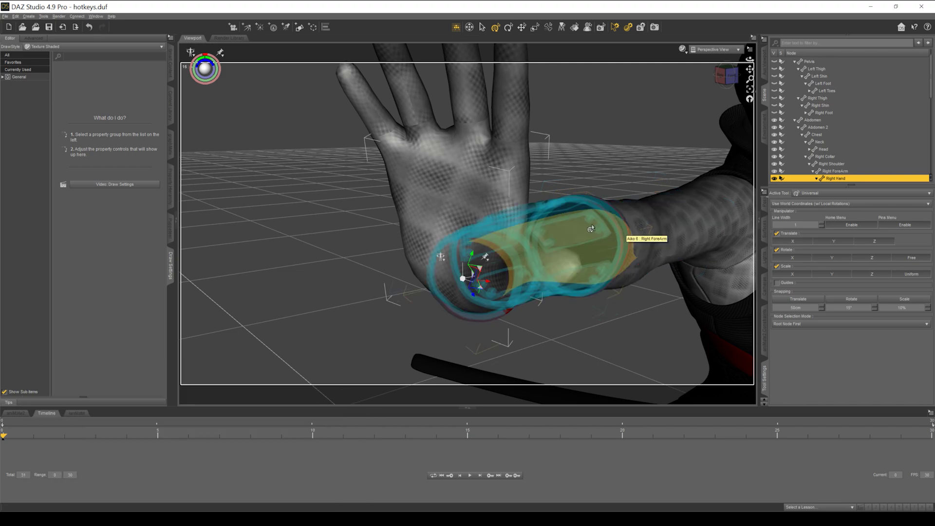
middle_click_drag(593, 227, 525, 246)
middle_click_drag(457, 184, 555, 232)
left_click_drag(556, 232, 468, 195)
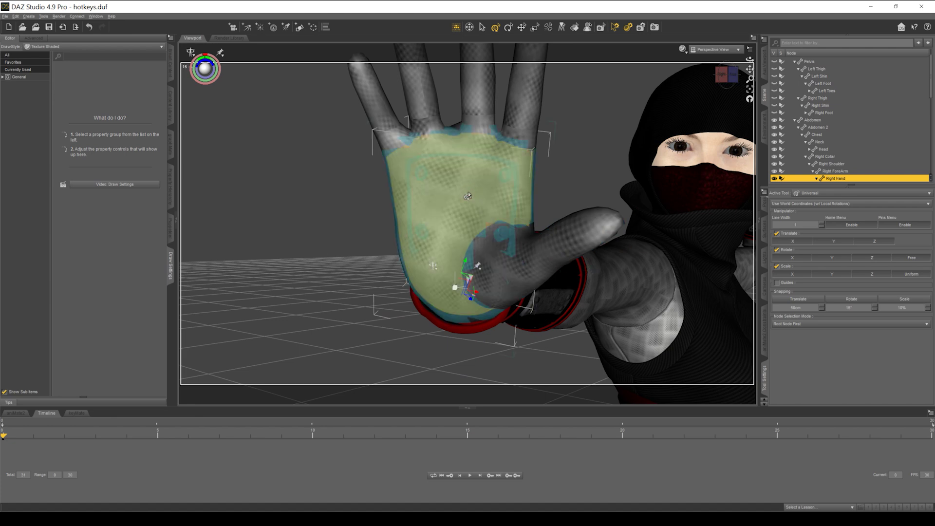
middle_click_drag(589, 209, 602, 209)
scroll(601, 209, "down", 5)
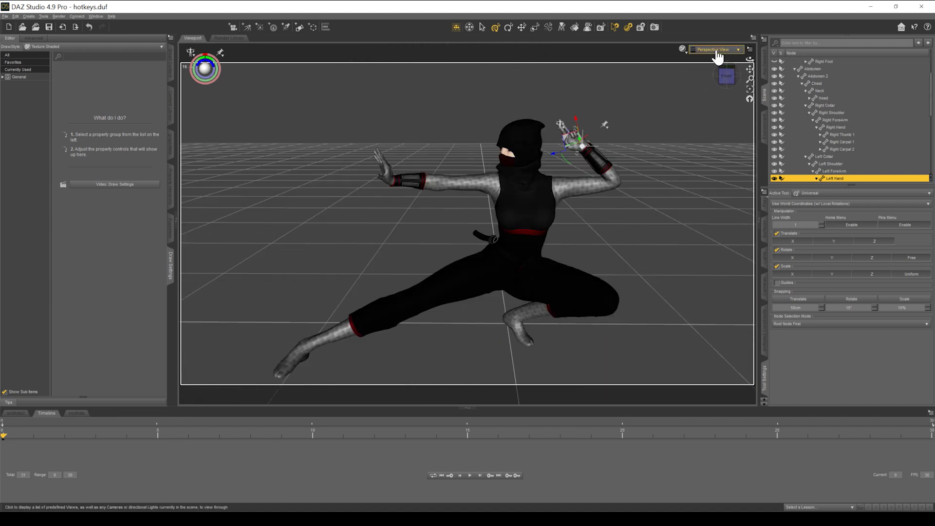
Switch the viewport through the Front, Left and Right views and return to Perspective View.
left_click(715, 50)
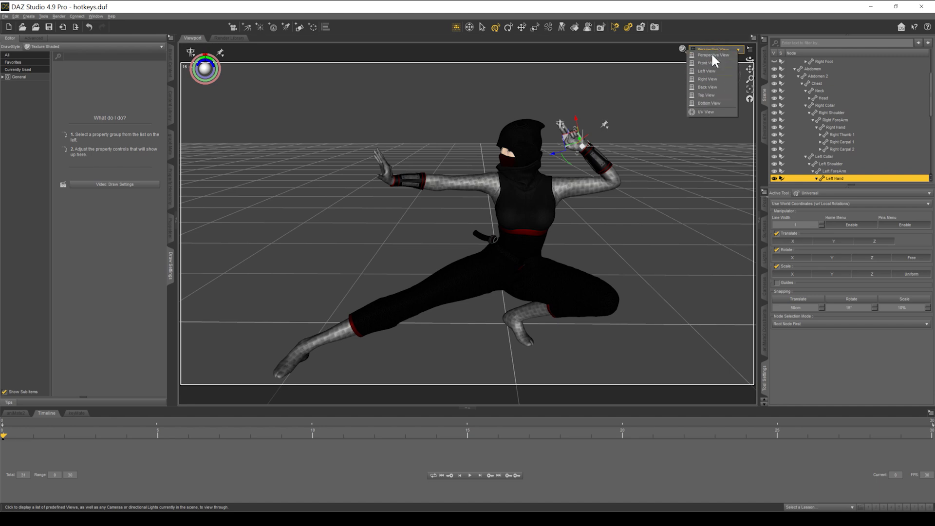
left_click(707, 63)
left_click(712, 49)
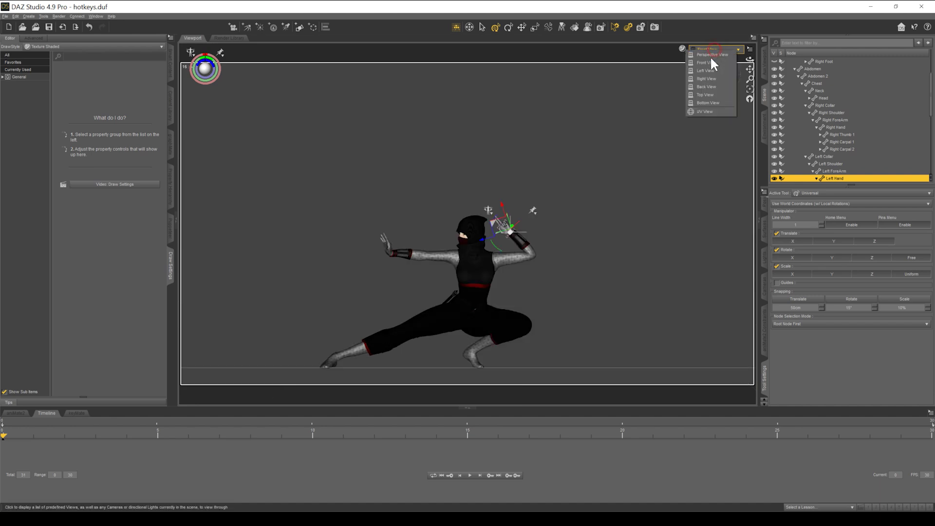
left_click(709, 70)
left_click(711, 49)
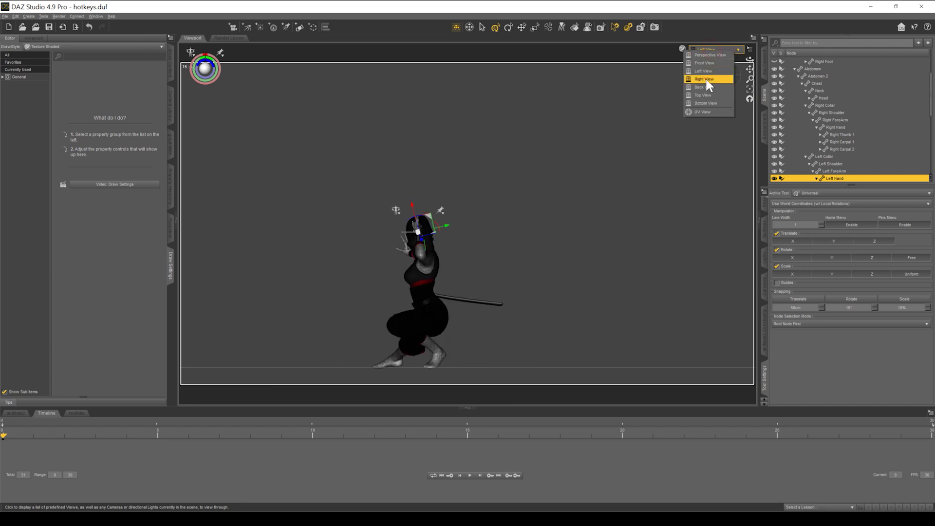
left_click(705, 78)
left_click(711, 49)
left_click(709, 55)
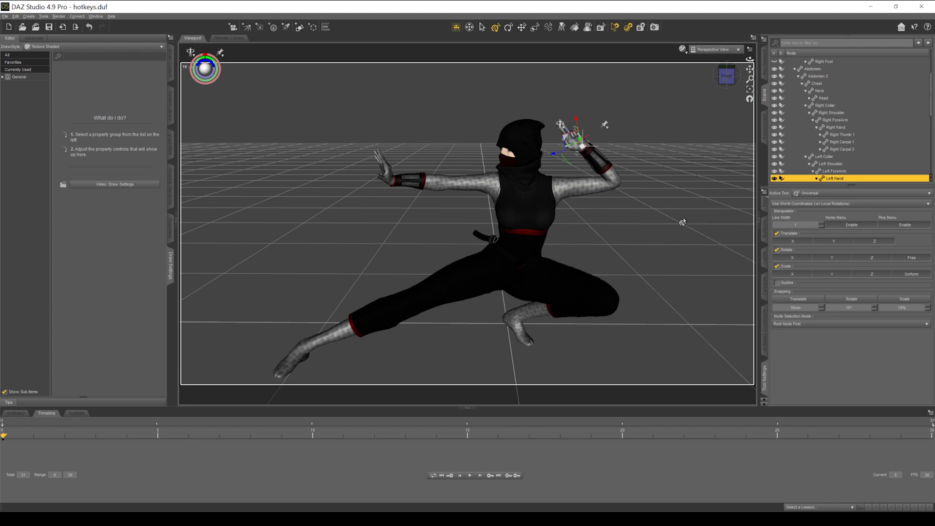
Cycle the viewport through the Right, Left and Back views and finish in Front View.
key("ctrl")
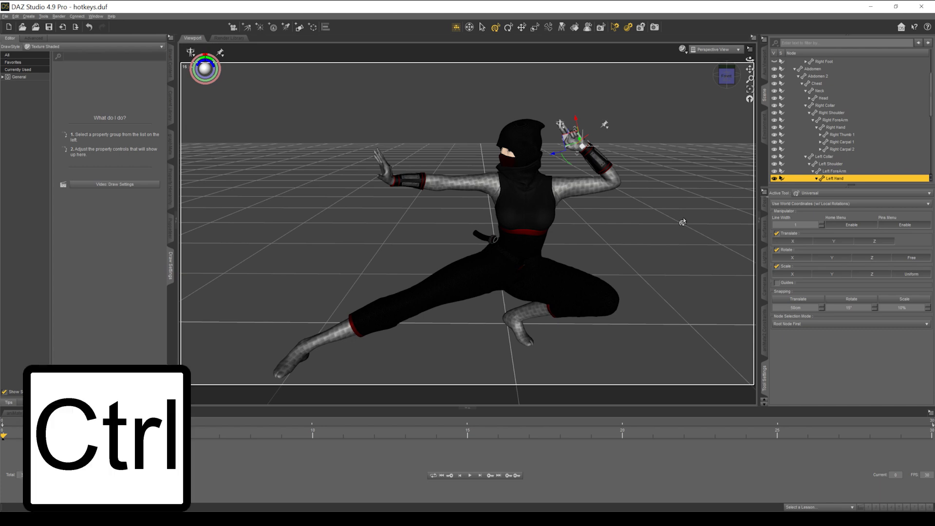
key("ctrl+Right")
key("ctrl+Right")
key("ctrl+Right")
key("ctrl+Right")
key("ctrl+Right")
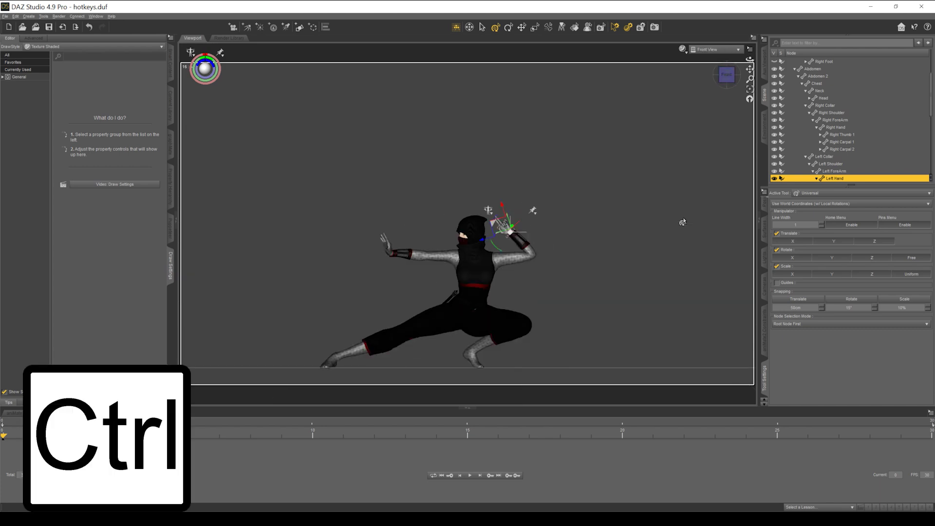
key("ctrl+Left")
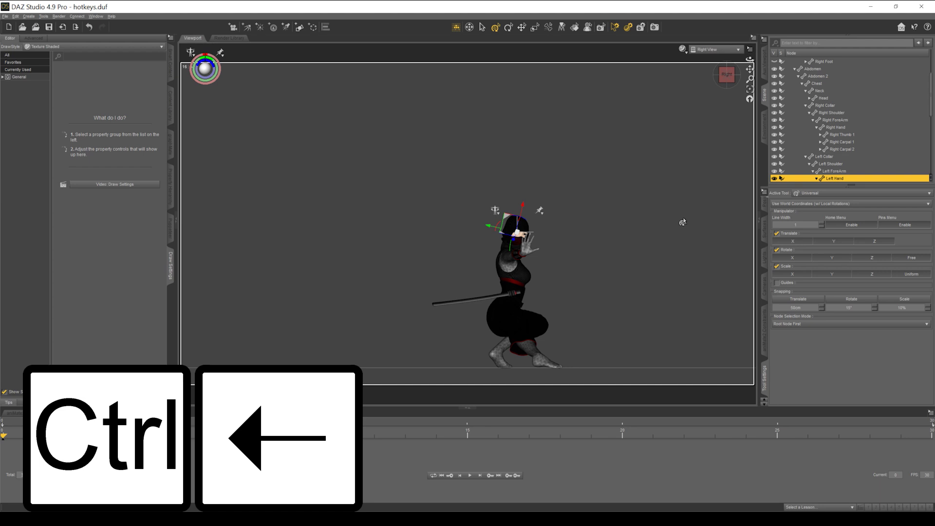
key("ctrl+Right")
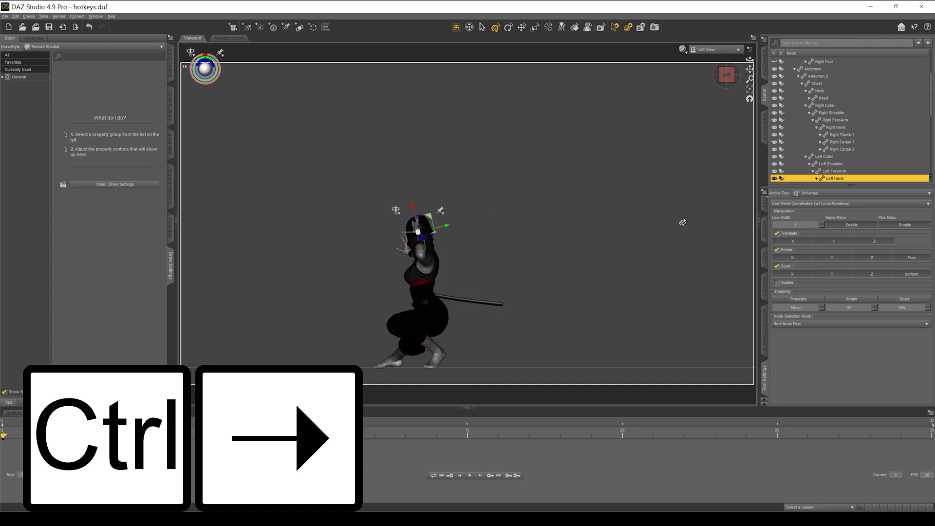
key("ctrl+Up")
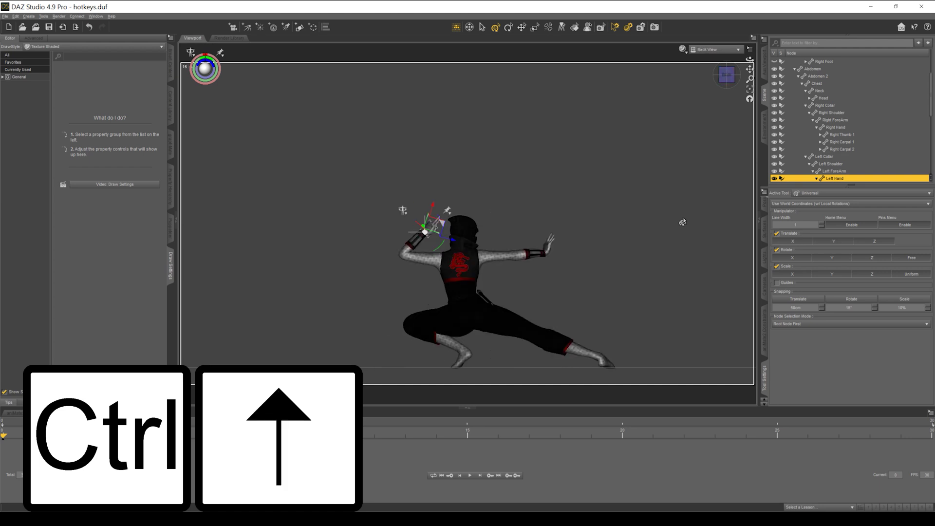
key("ctrl+Down")
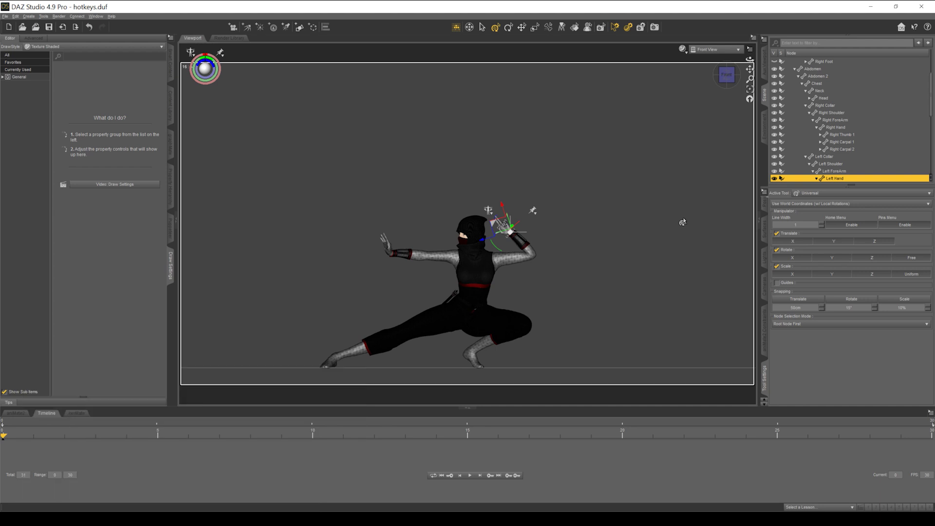
Show the figure in Top View and Bottom View, return to Perspective View, and orbit to a lower angle.
key("alt")
key("alt+Up")
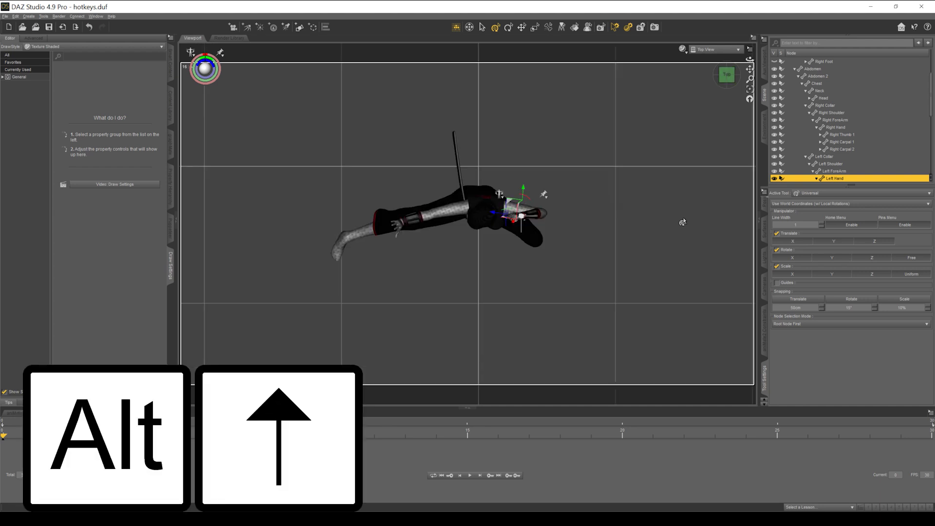
key("alt+Down")
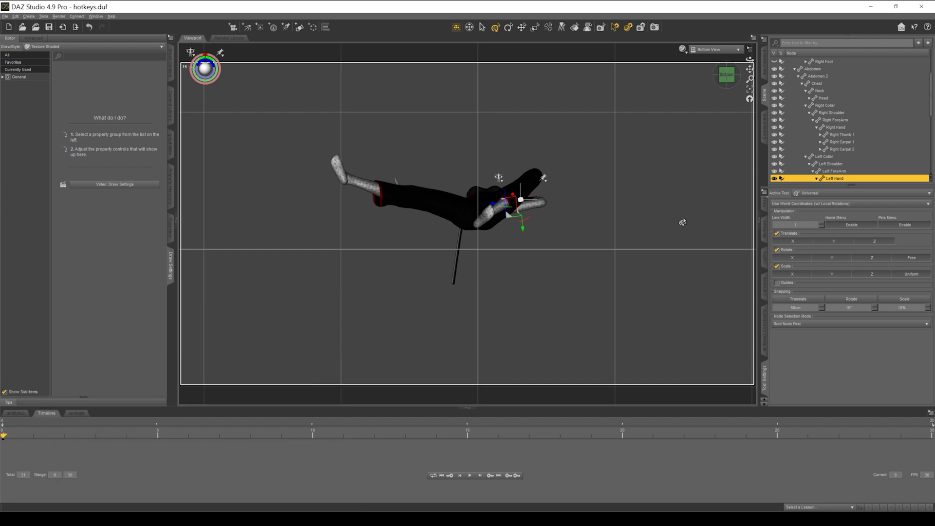
key("ctrl+p")
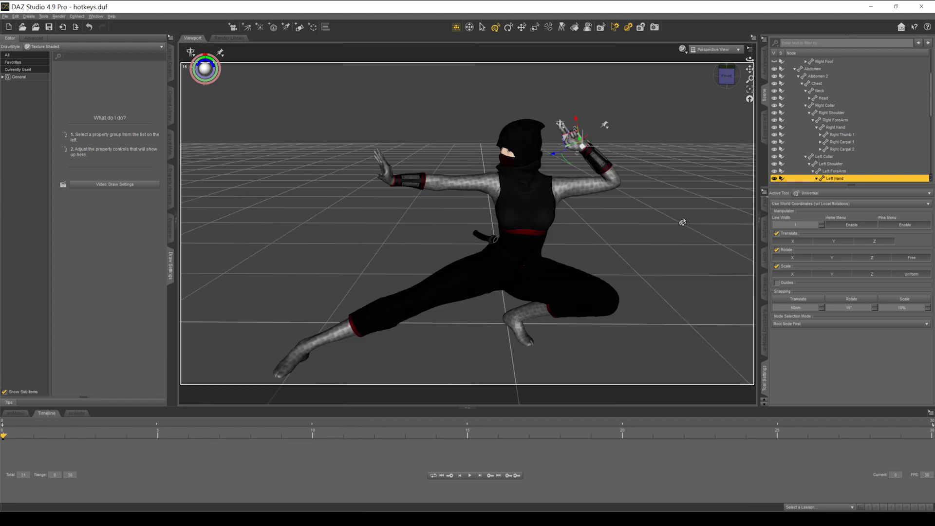
left_click_drag(467, 250, 681, 222, "ctrl+alt")
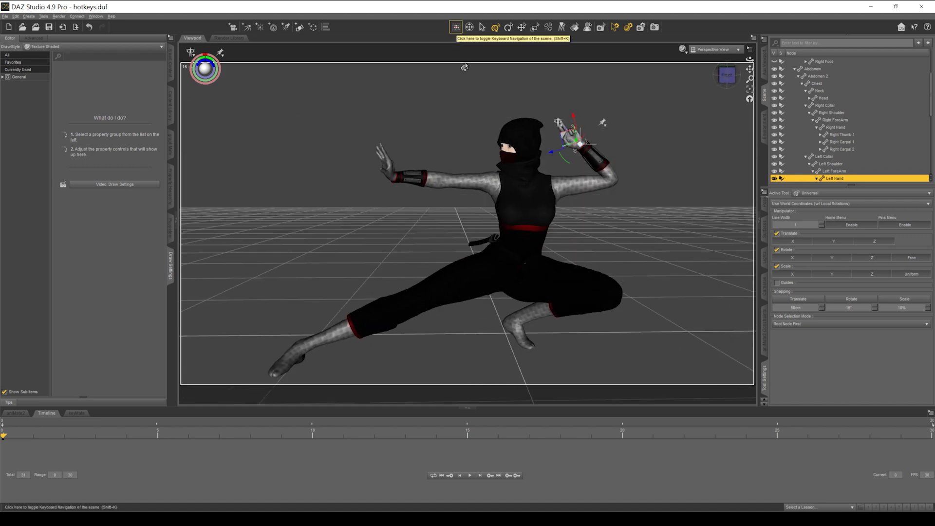
Enable Keyboard Navigation of the scene and move the view forward, backward, left and right around the figure.
left_click(456, 28)
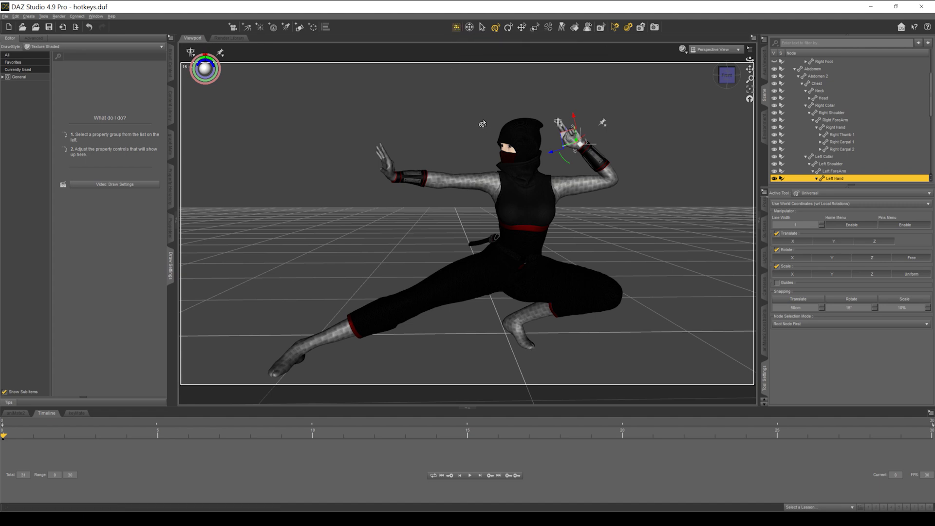
key("w")
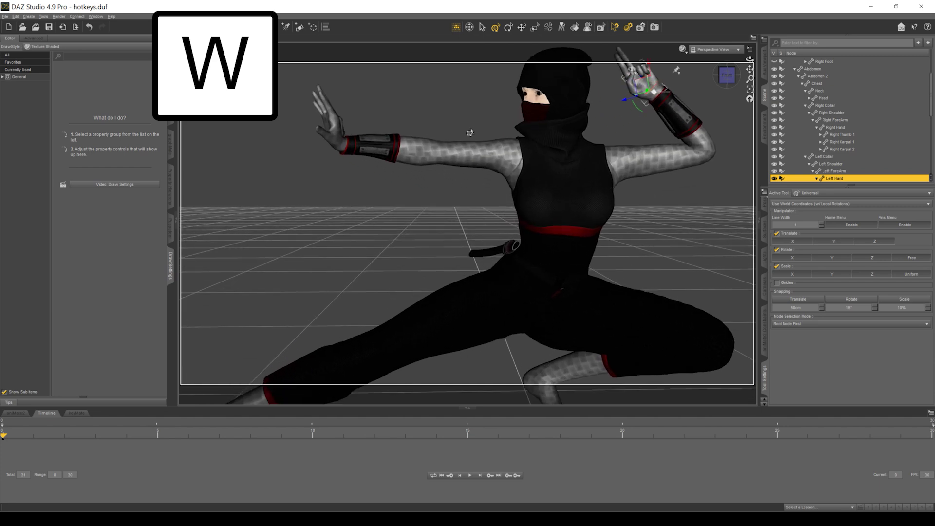
key("s")
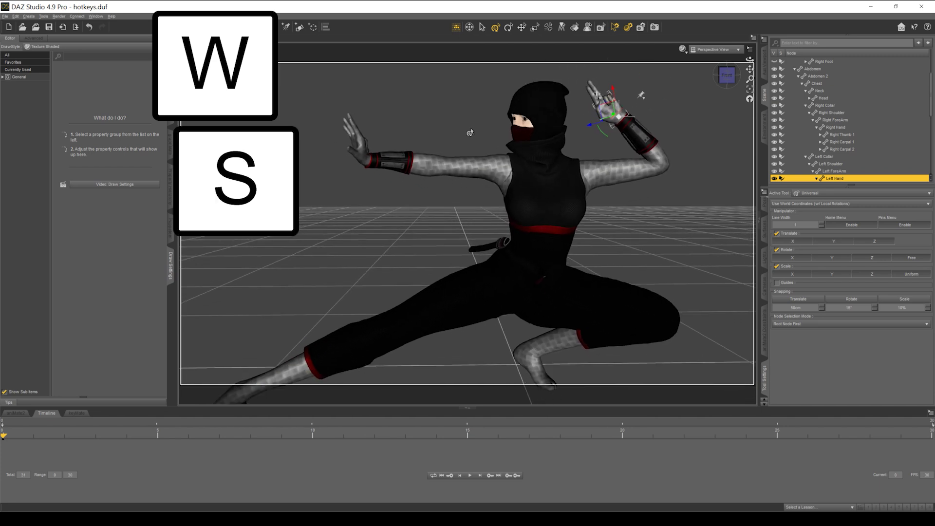
key("a")
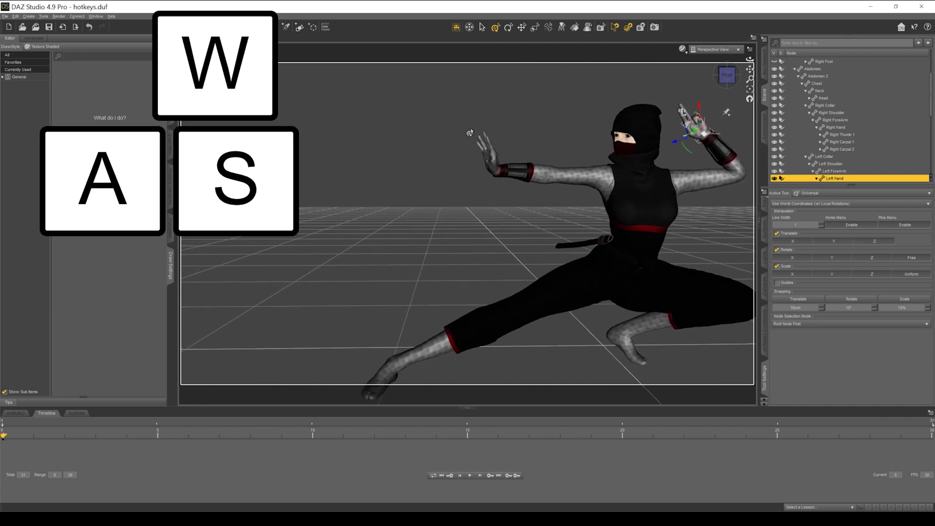
key("d")
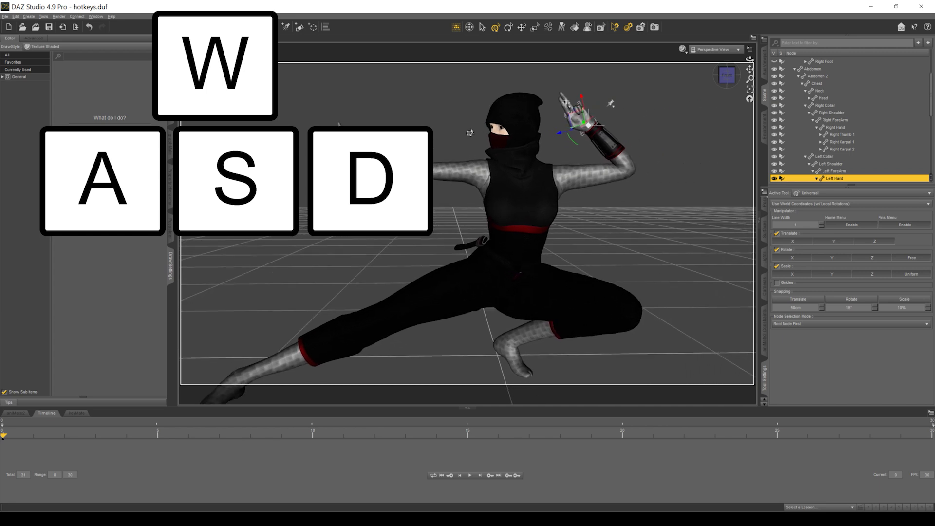
key("d")
key("w")
key("a")
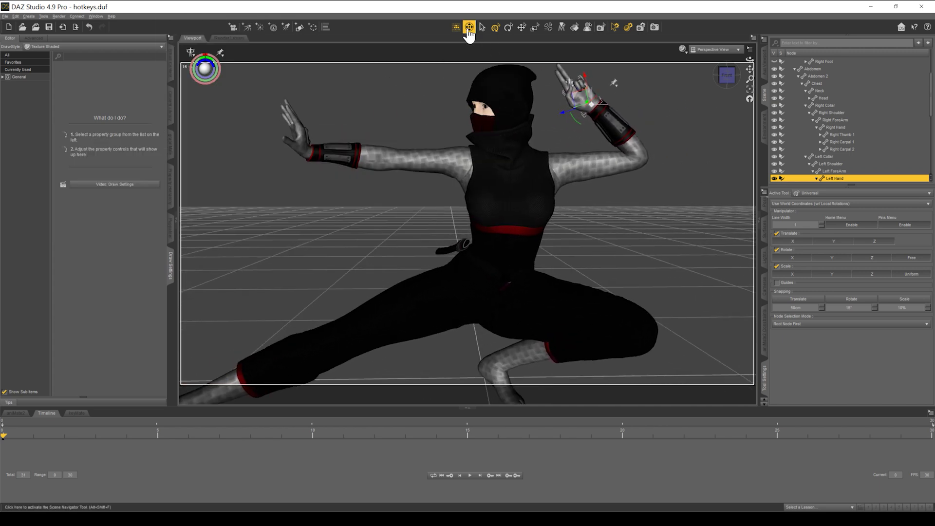
Activate the Scene Navigator tool and fly around the figure, combining free-look with forward, backward and sideways movement.
left_click(469, 27)
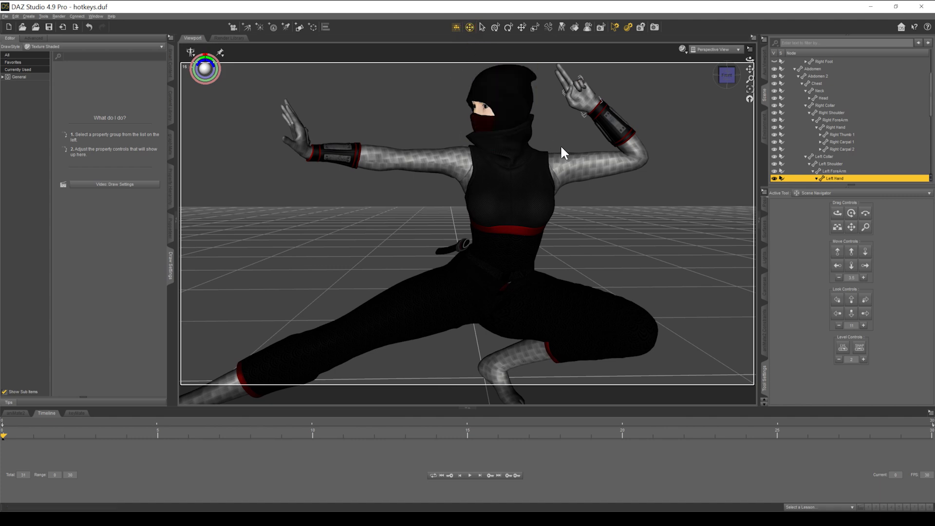
left_click_drag(561, 145, 511, 159)
key("s")
key("d")
key("d")
key("w")
key("a")
key("a")
key("w")
key("s")
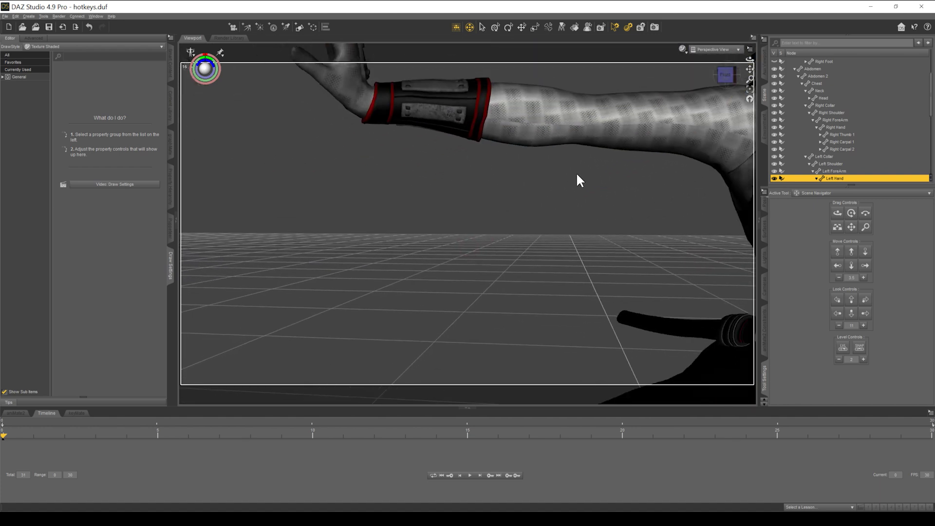
mouse_move(577, 173)
left_mouse_down()
mouse_move(533, 165)
mouse_move(587, 182)
left_mouse_up()
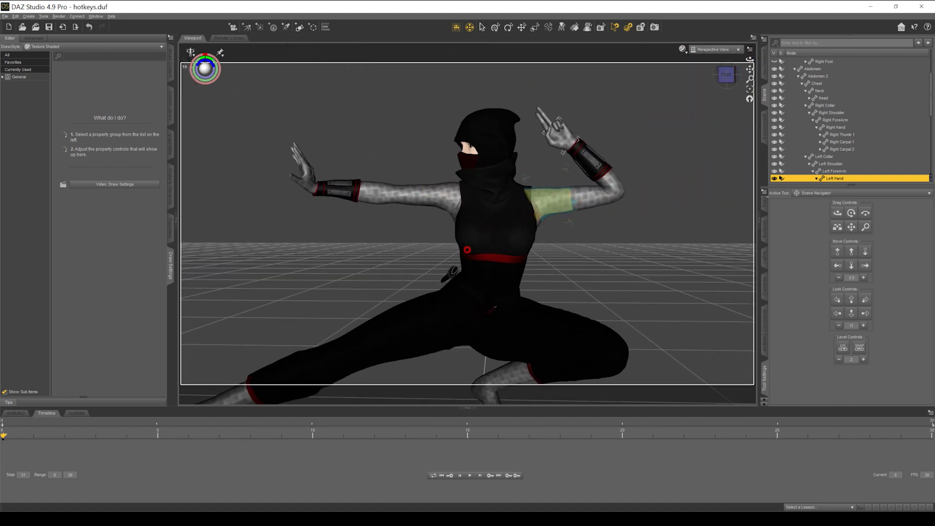
key("ctrl+f")
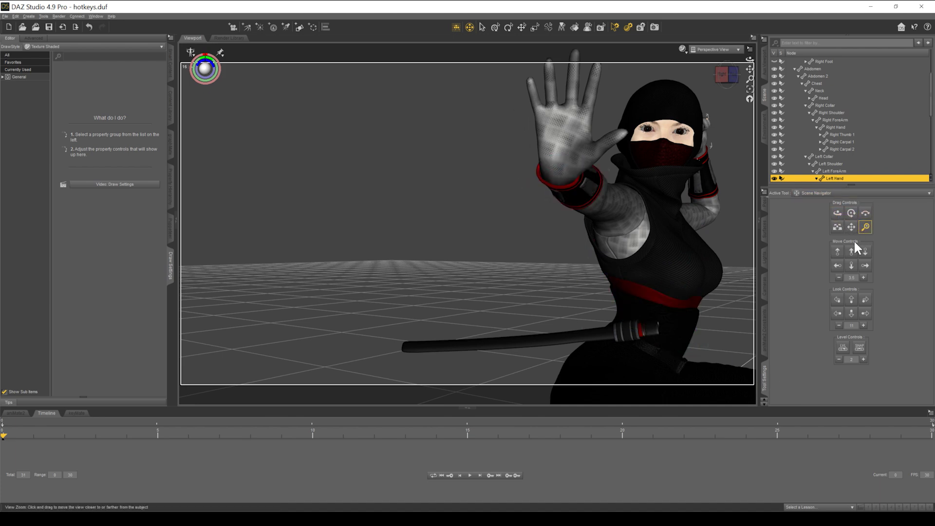
Reframe the figure from the front right with the Scene Navigator's own view controls.
left_click(851, 265)
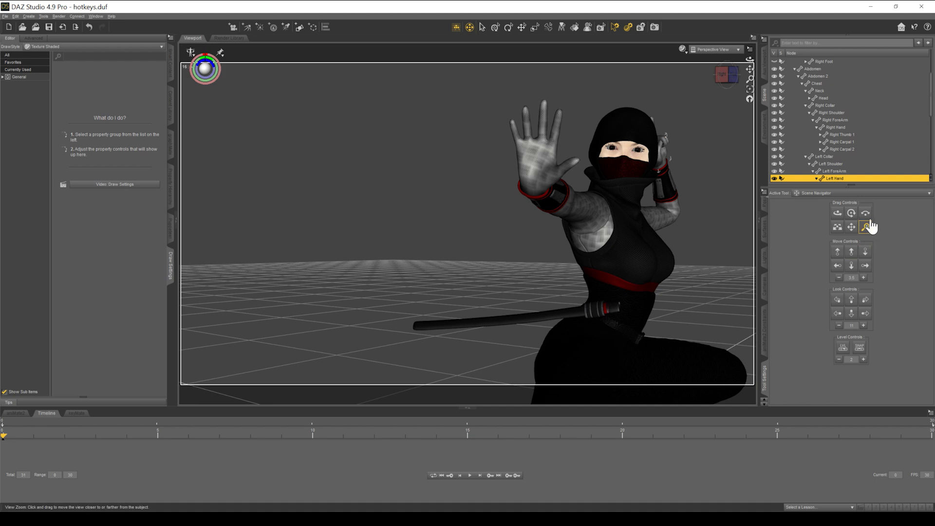
left_click(852, 213)
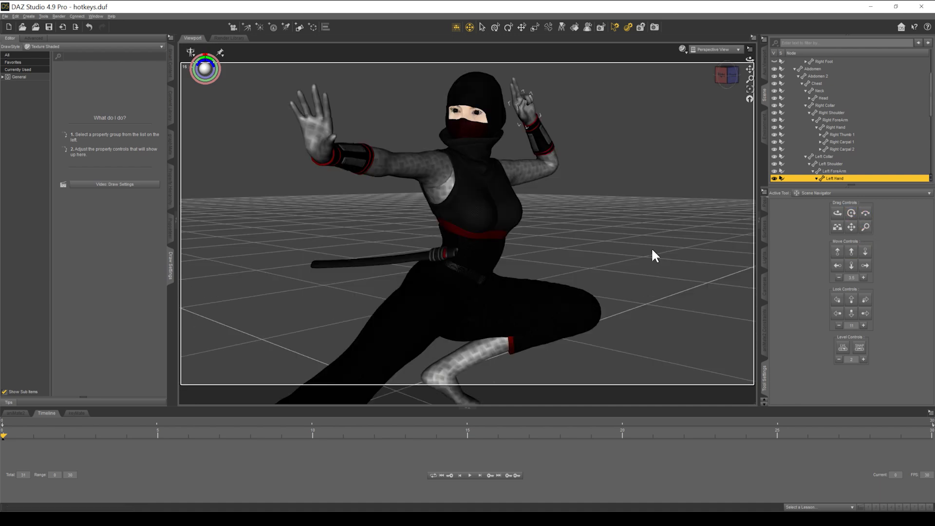
Turn the view left, right, up and down with the keyboard look controls.
key("j")
key("k")
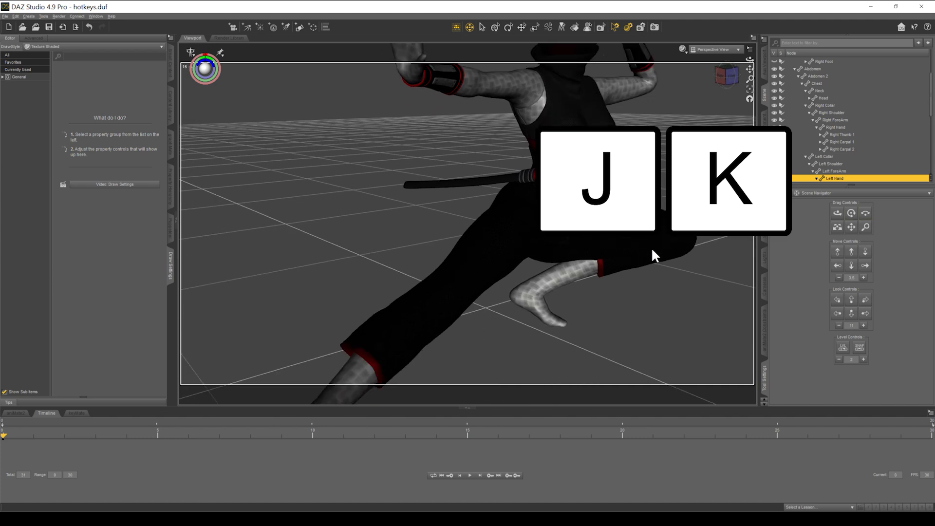
key("i")
key("l")
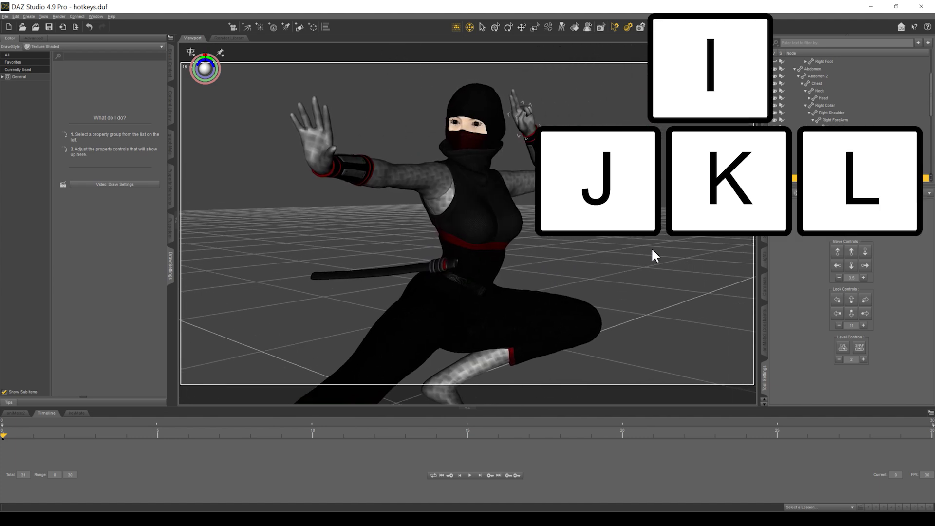
key("j")
key("k")
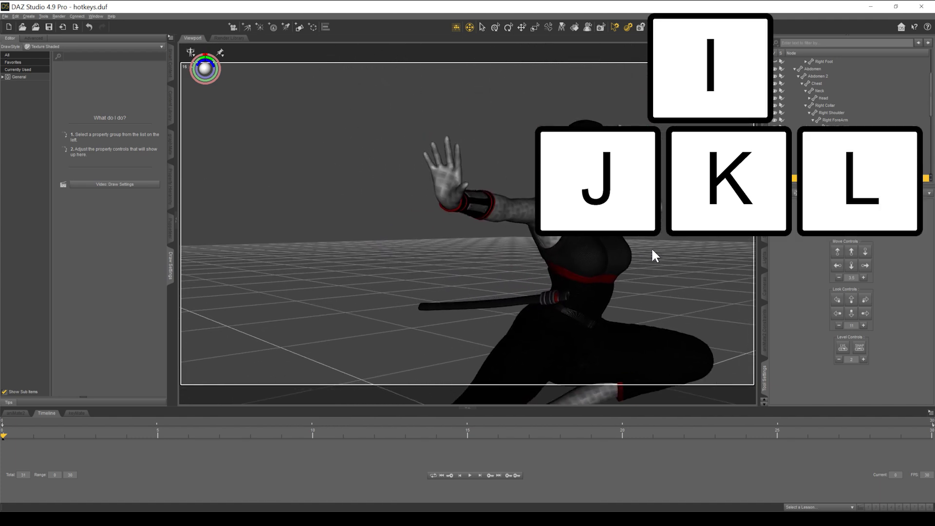
key("i")
key("k")
key("i")
key("k")
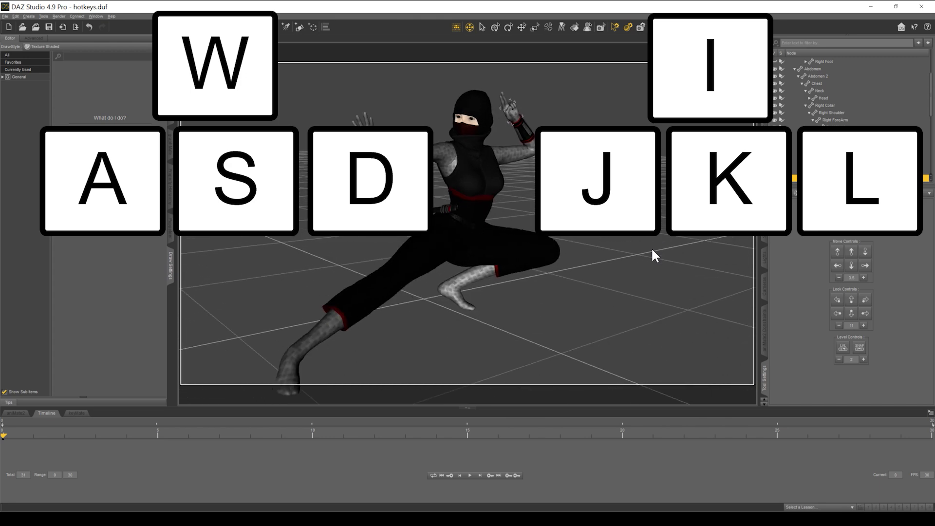
Combine keyboard movement and look controls to circle the figure and view it from its right side.
key("j")
key("w")
key("i")
key("l")
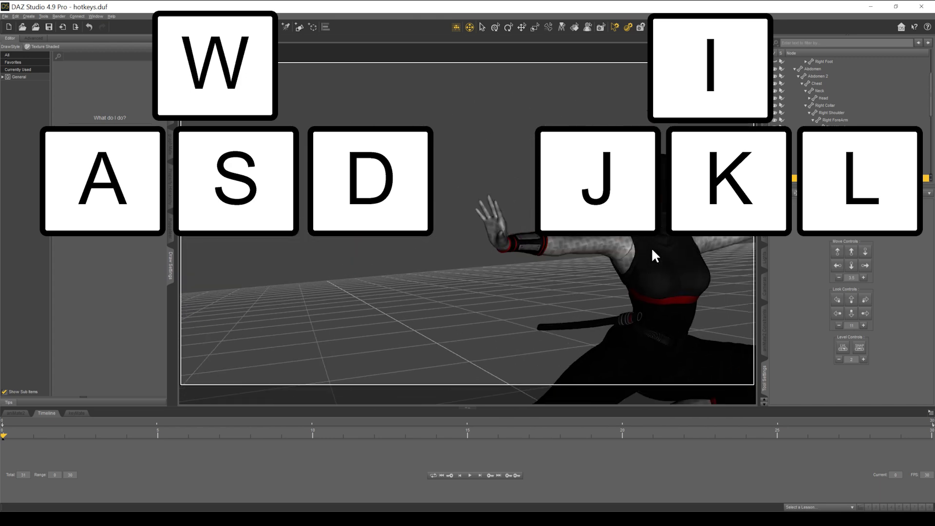
key("k")
key("j")
key("l")
key("i")
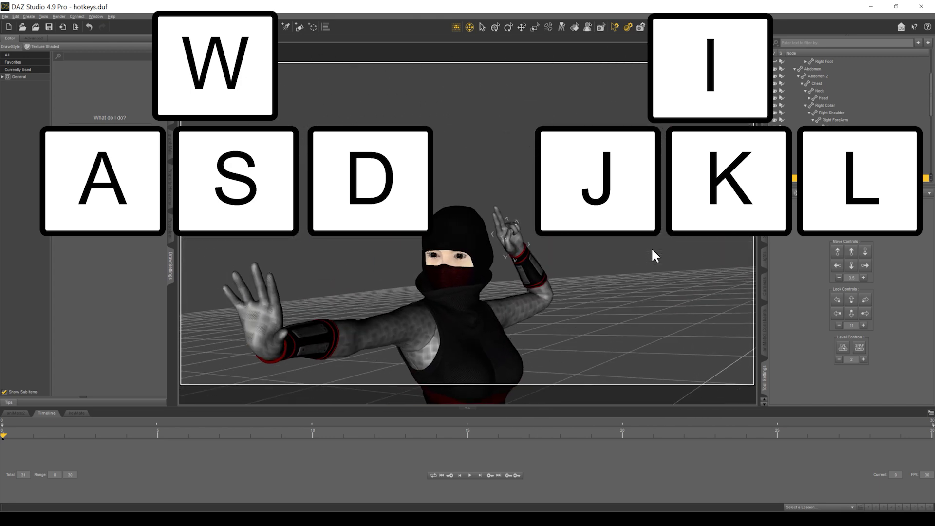
key("a")
key("l")
key("k")
key("s")
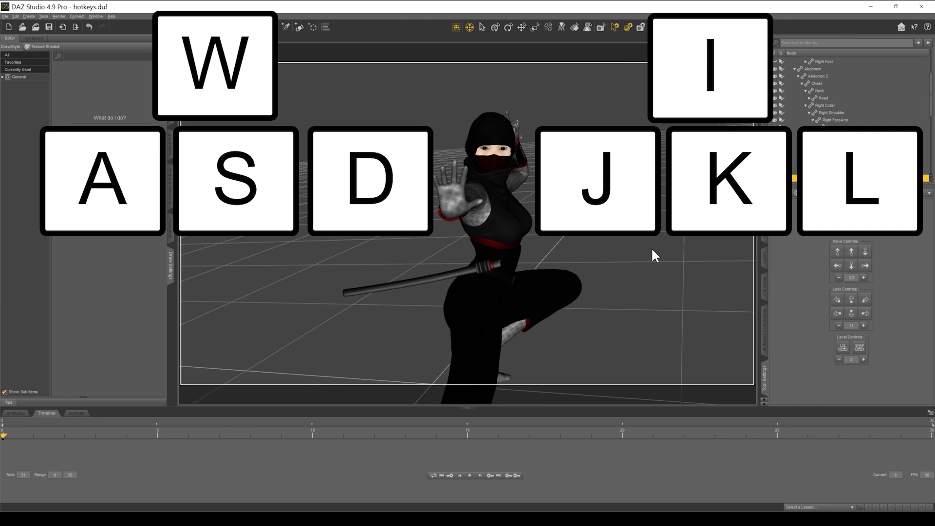
key("i")
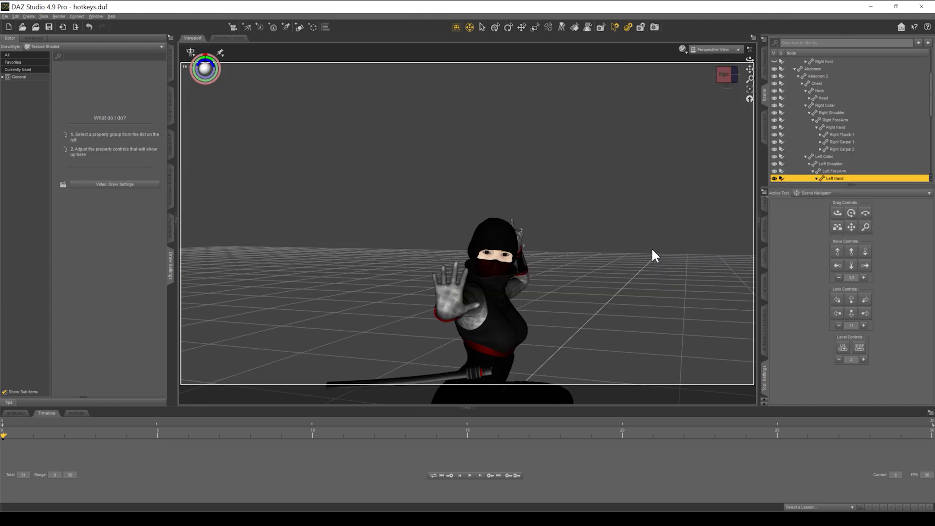
Raise and lower the viewpoint, roll the view to both sides, and level it again by keyboard.
key("q")
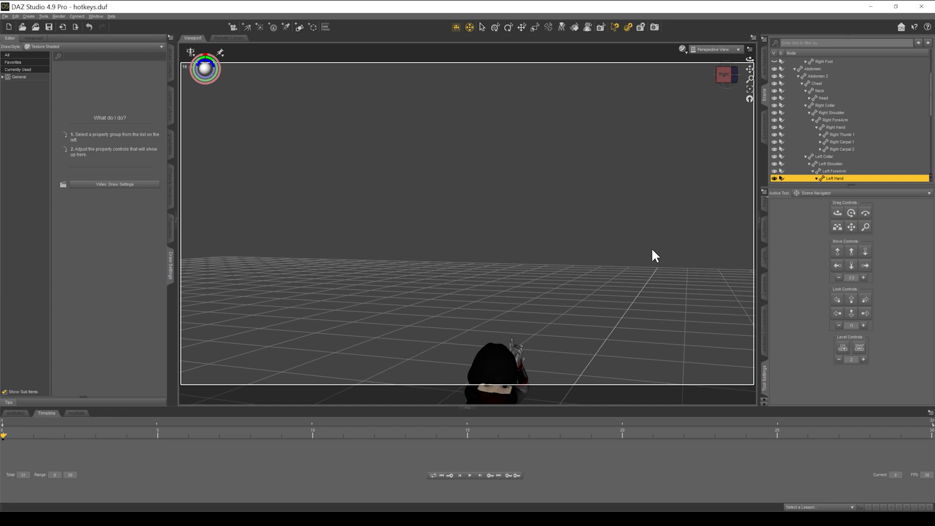
key("e")
key("u")
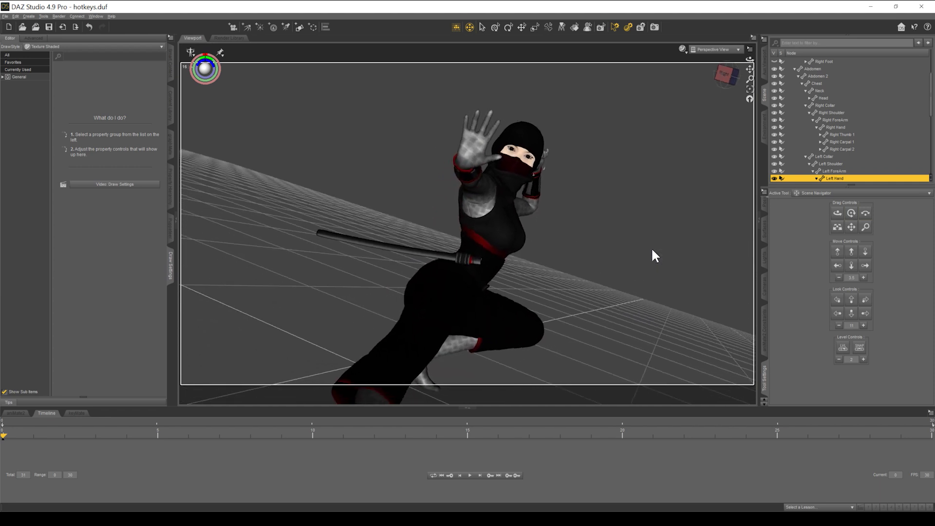
key("o")
key("u")
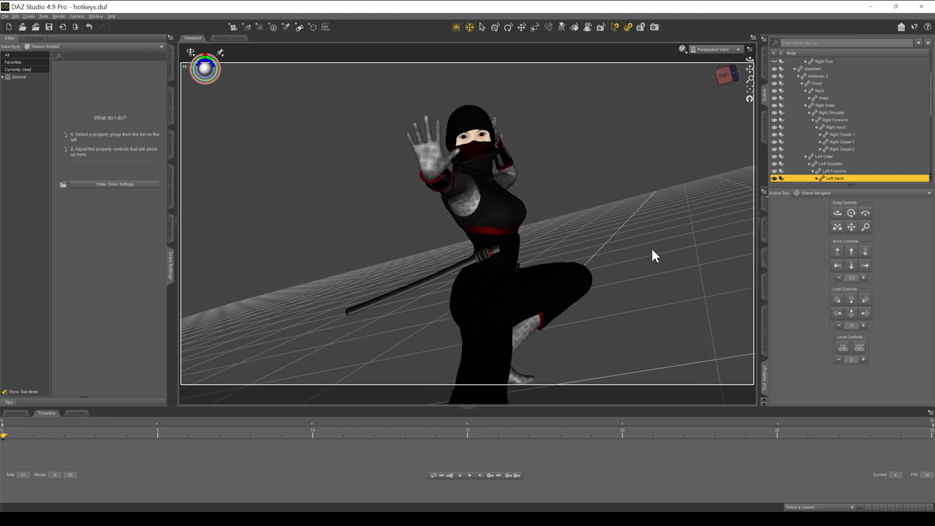
key("o")
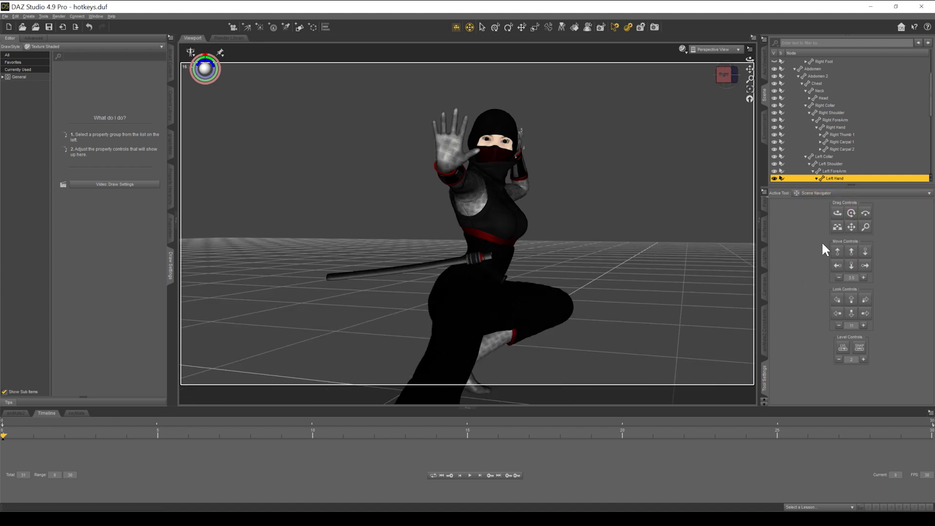
Switch back to the Universal tool, orbit and pan to a front-right view of the figure, and zoom out slightly.
left_click(495, 27)
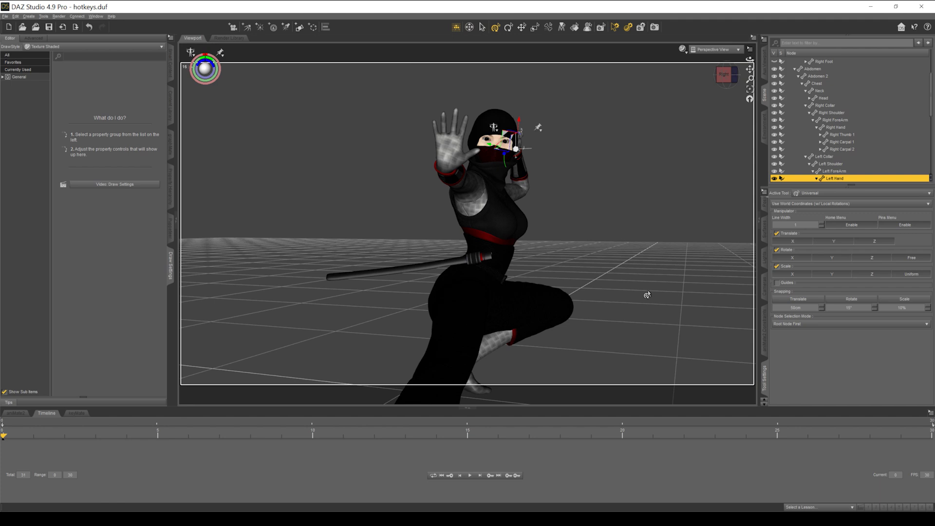
left_click_drag(644, 300, 677, 290, "ctrl+alt")
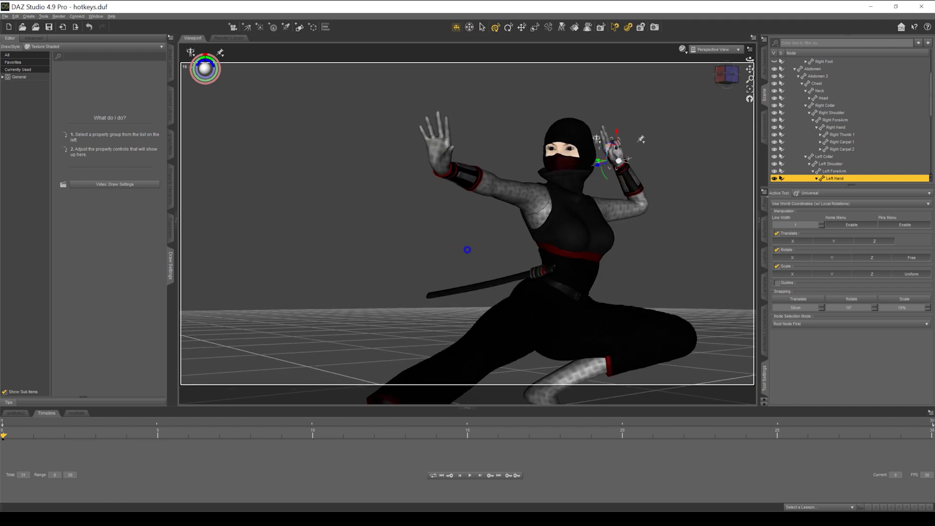
right_click_drag(677, 289, 647, 234, "ctrl+alt")
left_click_drag(677, 289, 676, 288, "ctrl+alt")
right_click_drag(644, 221, 634, 192, "ctrl+alt")
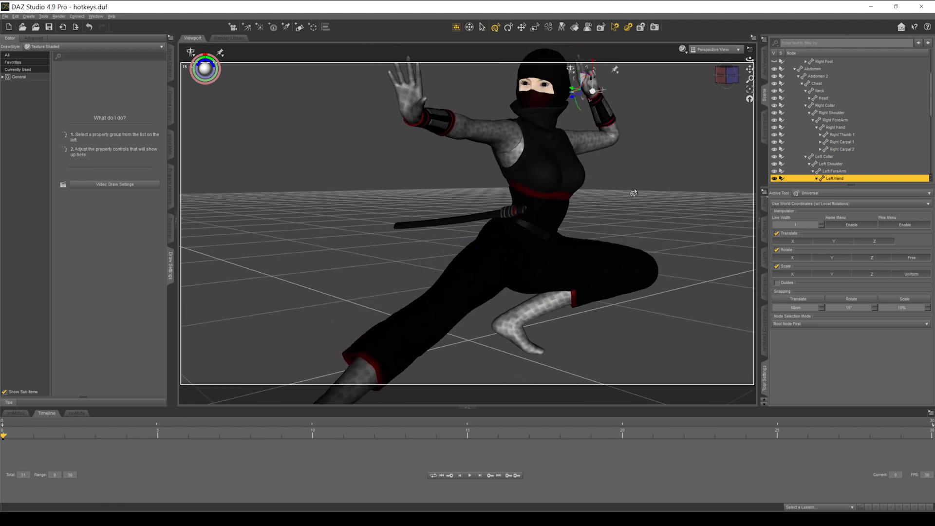
scroll(638, 191, "down", 2)
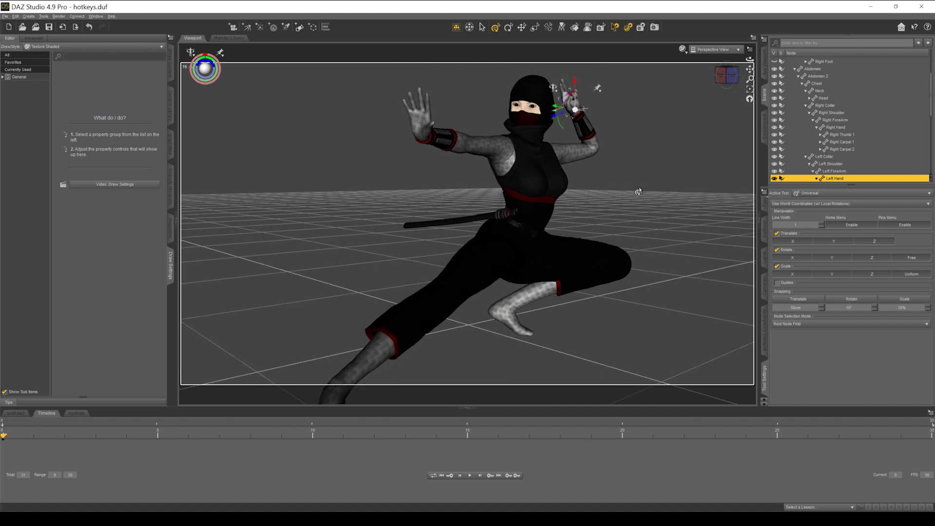
Show the viewport in Full Screen Mode and pan, orbit and zoom around the figure.
key("shift")
key("shift+F11")
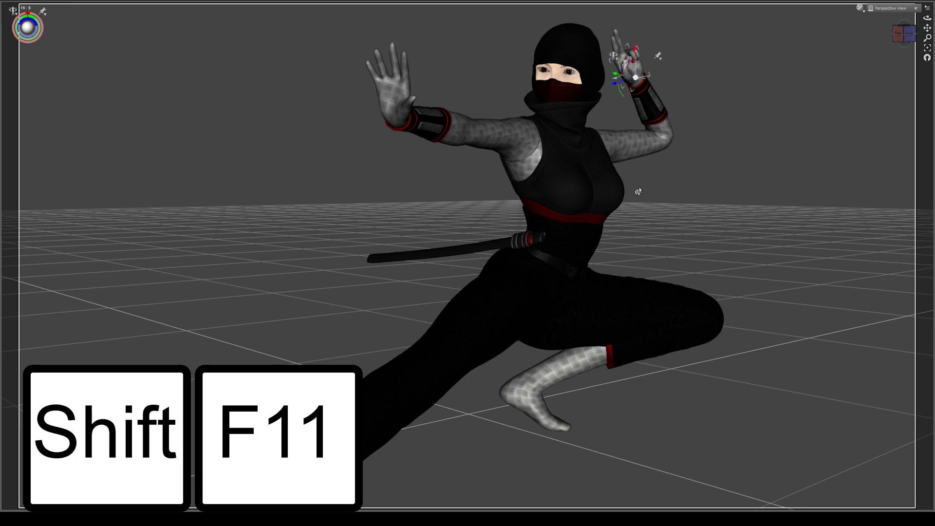
mouse_move(664, 215)
middle_mouse_down()
mouse_move(760, 243)
mouse_move(584, 219)
mouse_move(666, 218)
middle_mouse_up()
left_click_drag(624, 221, 570, 215)
middle_click_drag(513, 222, 527, 212)
scroll(527, 212, "down", 3)
scroll(527, 213, "up", 3)
scroll(527, 212, "up", 3)
middle_click_drag(605, 171, 569, 200)
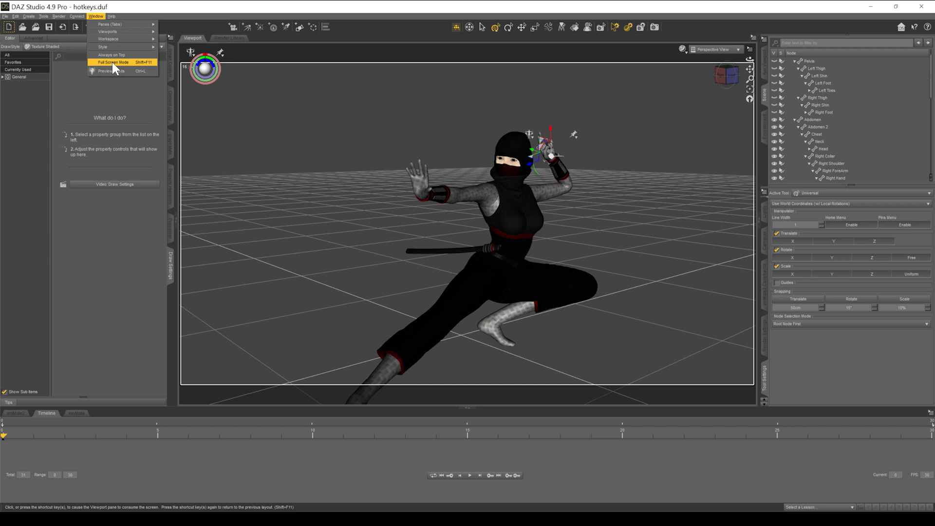
mouse_move(91, 19)
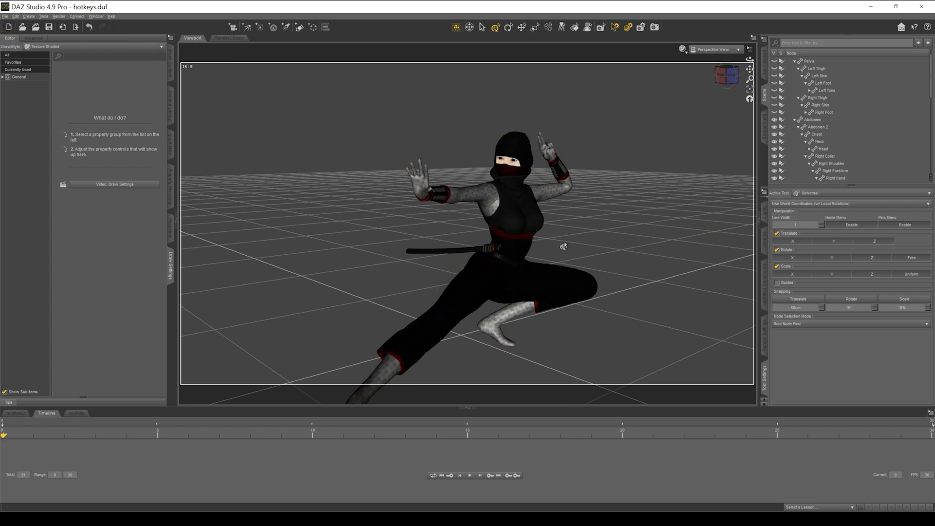
Orbit and pan the view to a lower angle with the whole figure centred.
left_click_drag(586, 260, 586, 221, "ctrl+alt")
right_click_drag(586, 260, 586, 227, "ctrl+alt")
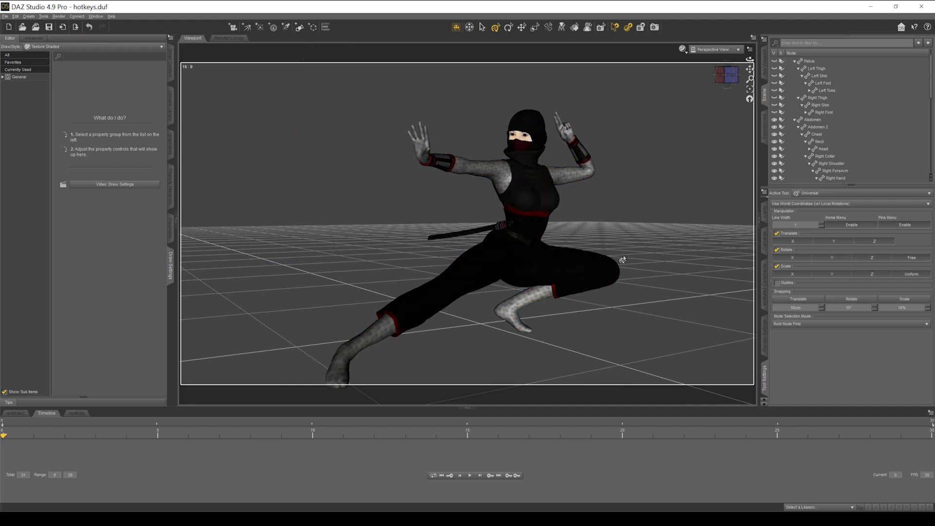
left_click_drag(594, 229, 622, 234, "ctrl+alt")
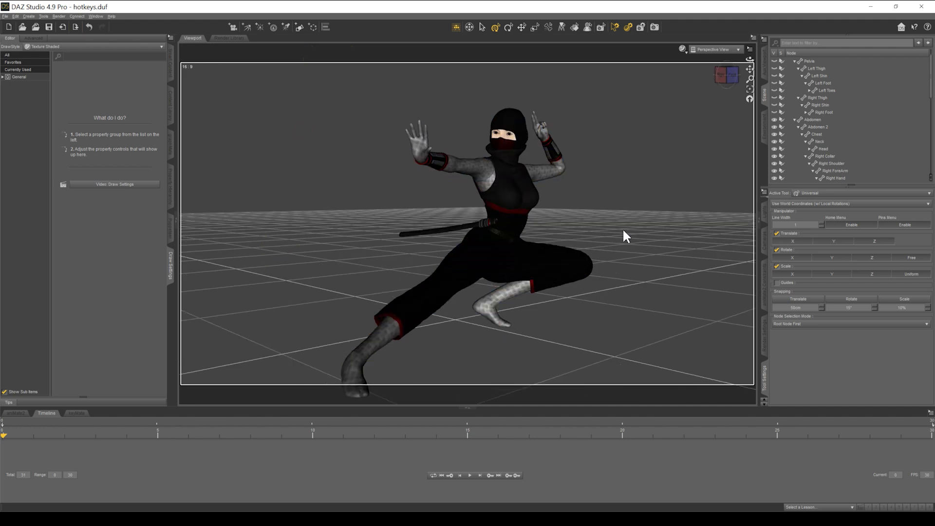
Open the customization settings and review the keyboard shortcuts assigned to the View Control actions.
key("F3")
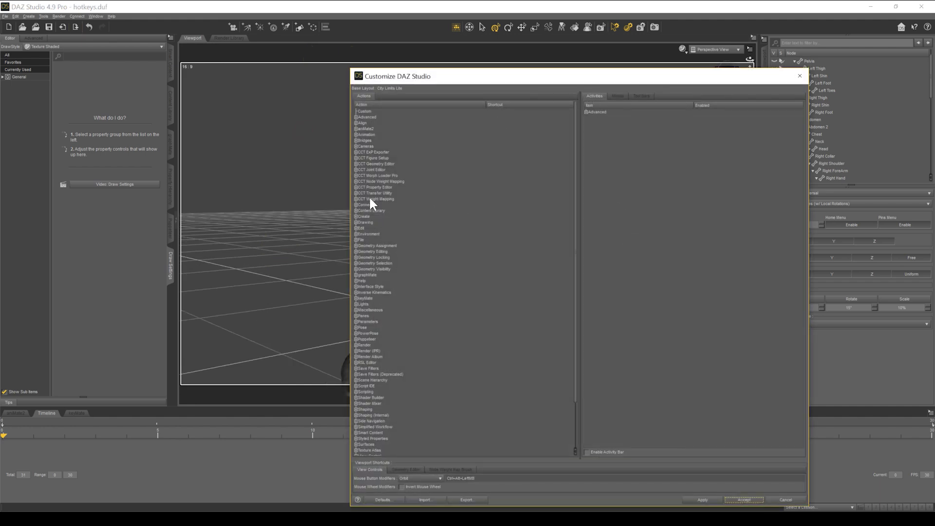
scroll(376, 232, "down", 3)
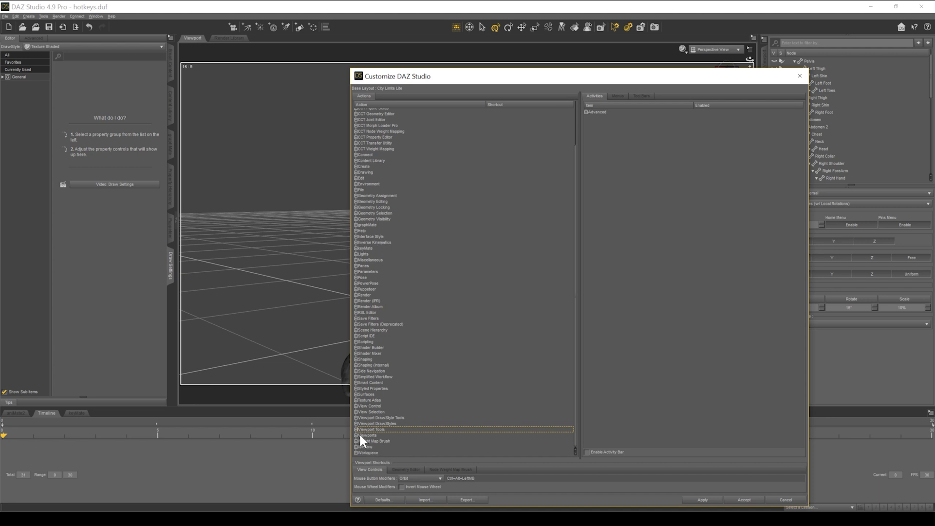
left_click(356, 406)
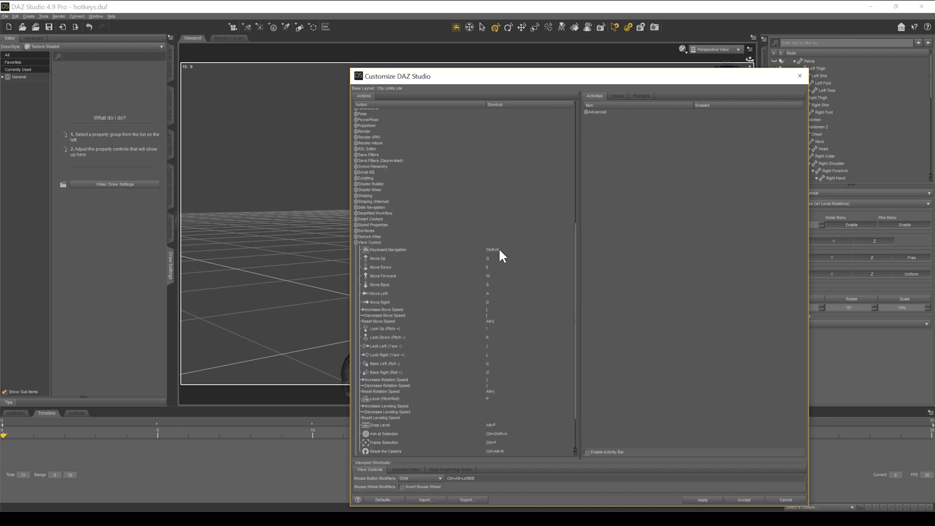
scroll(498, 341, "down", 3)
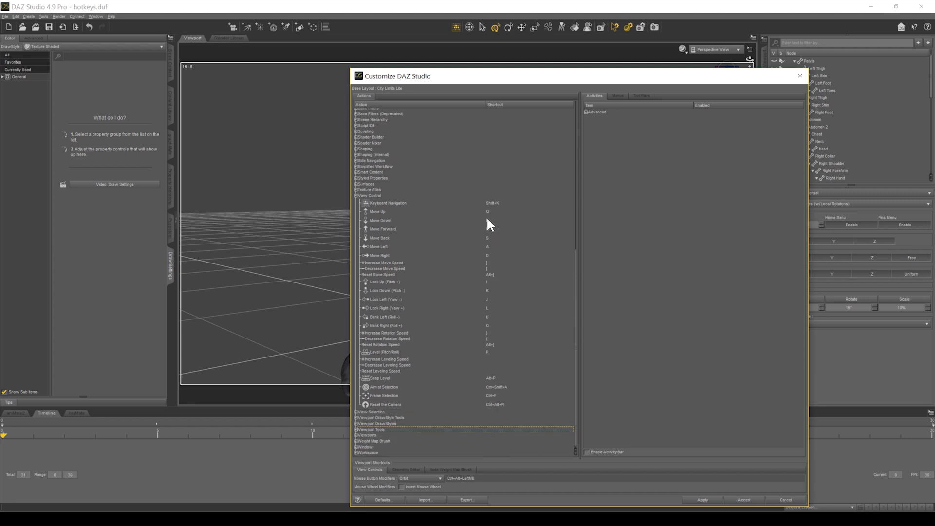
Try assigning B as the keyboard shortcut for Keyboard Navigation, and discard the customization changes.
left_click(394, 203)
right_click(393, 203)
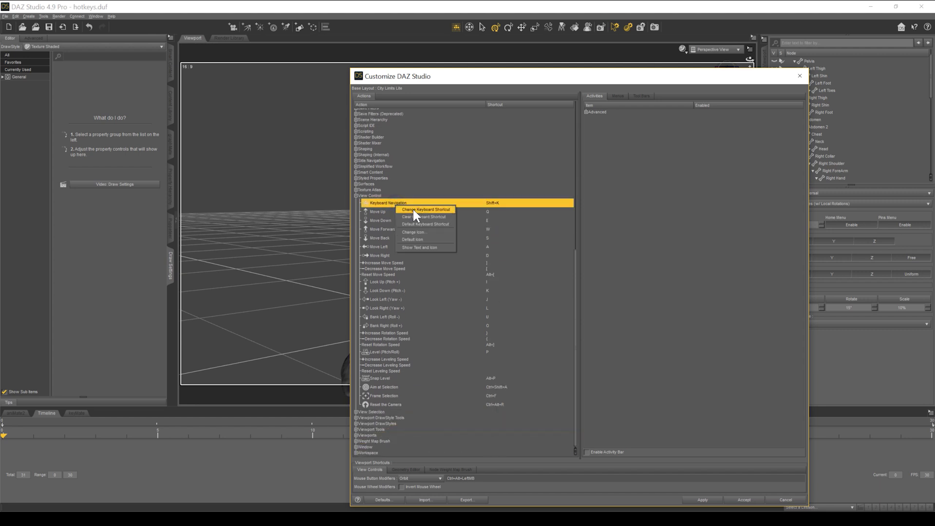
left_click(414, 210)
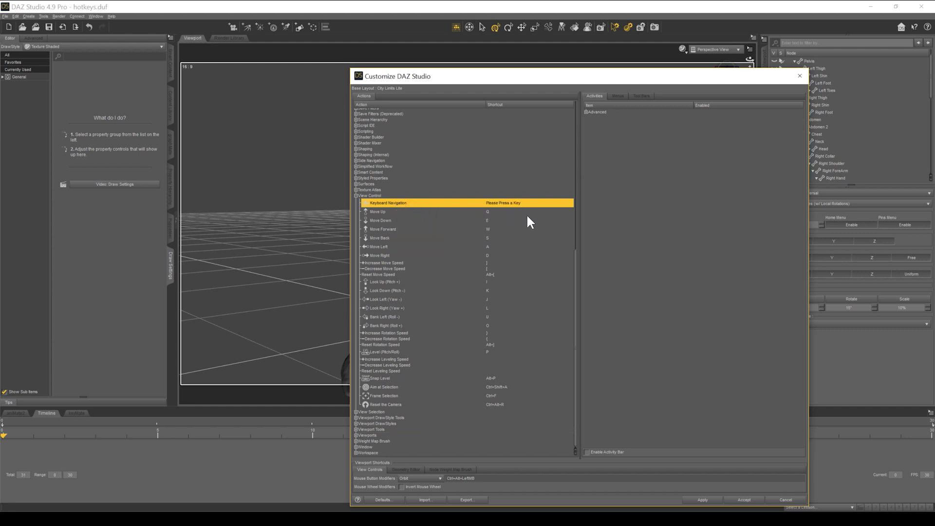
key("b")
left_click(784, 500)
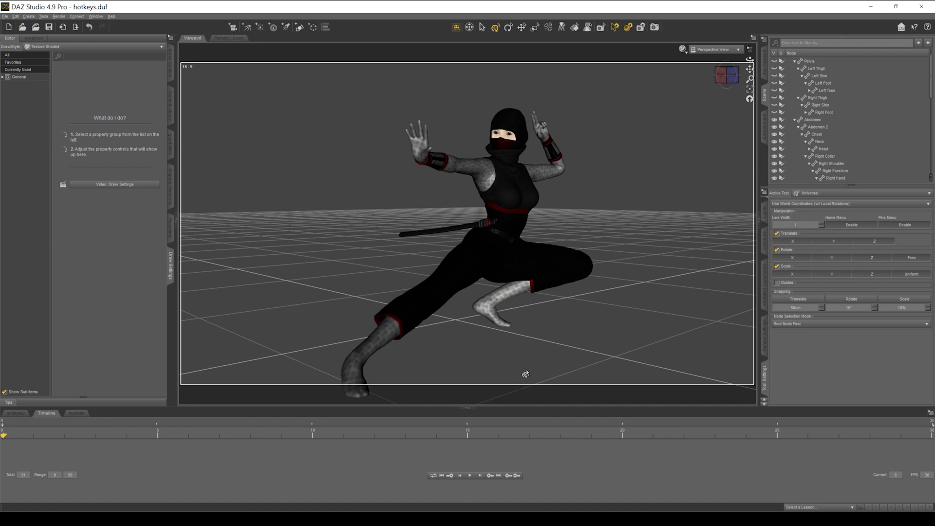
Review the shortcuts listed under Viewport Tools, Viewport DrawStyles and Viewports in the customization settings, and close them.
key("F3")
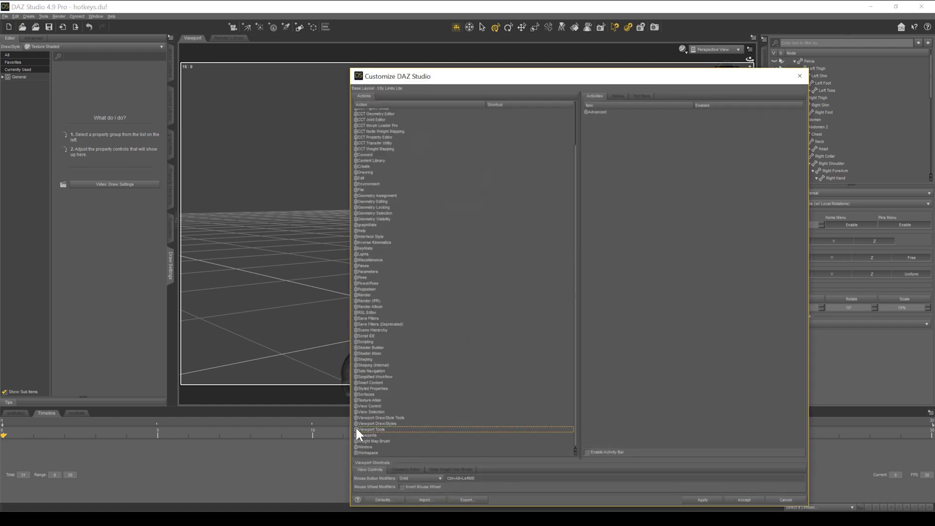
left_click(356, 429)
scroll(429, 370, "down", 6)
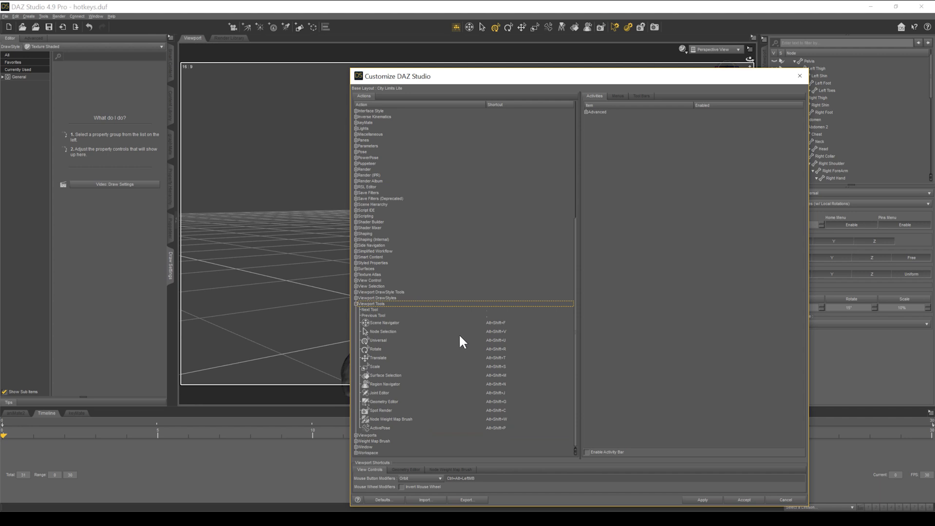
left_click(356, 298)
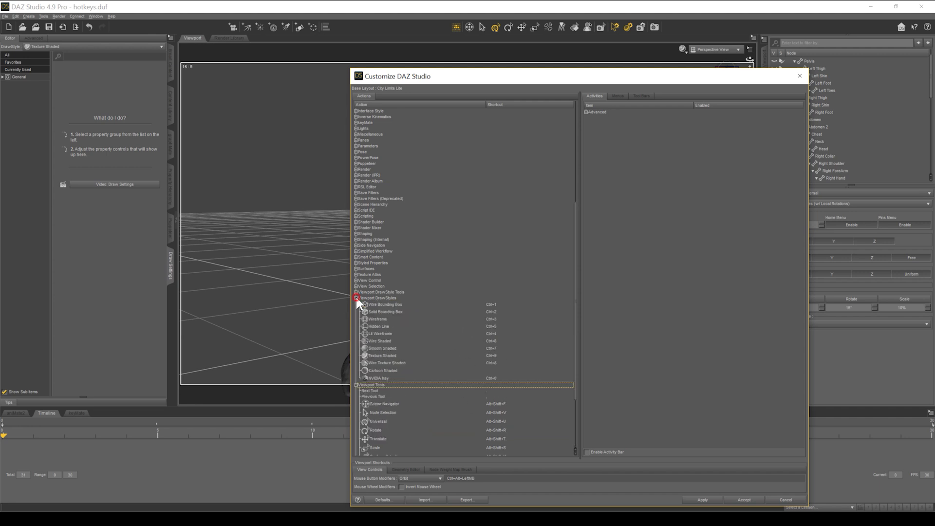
scroll(356, 297, "down", 3)
left_click(356, 435)
scroll(373, 428, "down", 4)
left_click(798, 76)
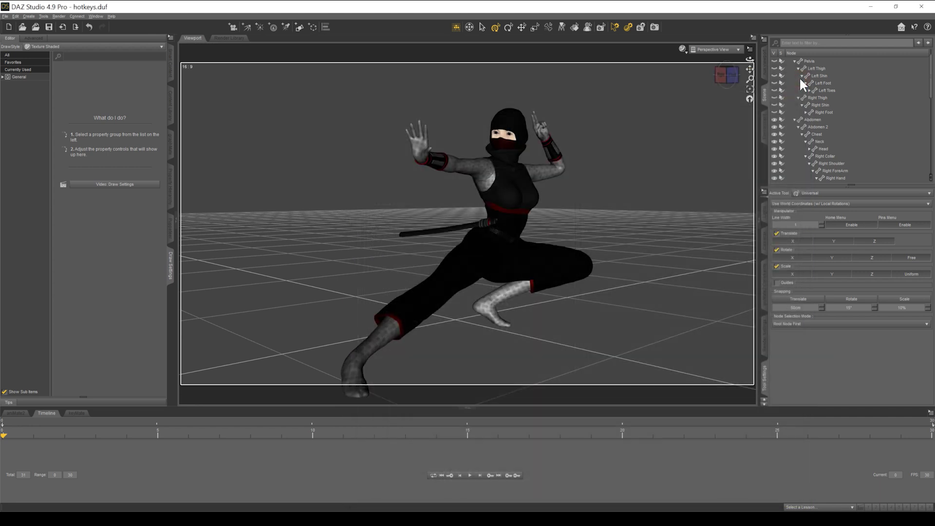
Cycle the viewport through draw styles including Wire Bounding Box, Solid Bounding Box, Hidden Line and Smooth Shaded, ending on Texture Shaded.
left_click(681, 49)
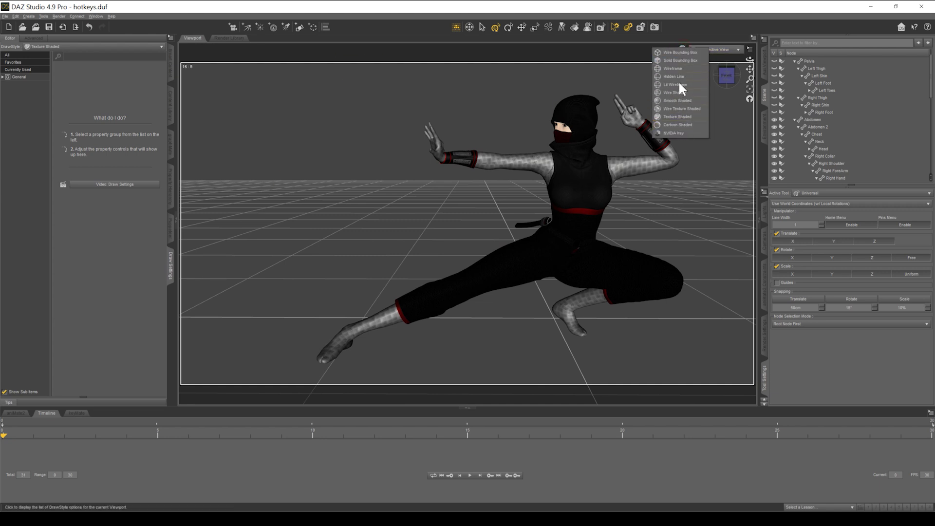
left_click(686, 117)
key("ctrl")
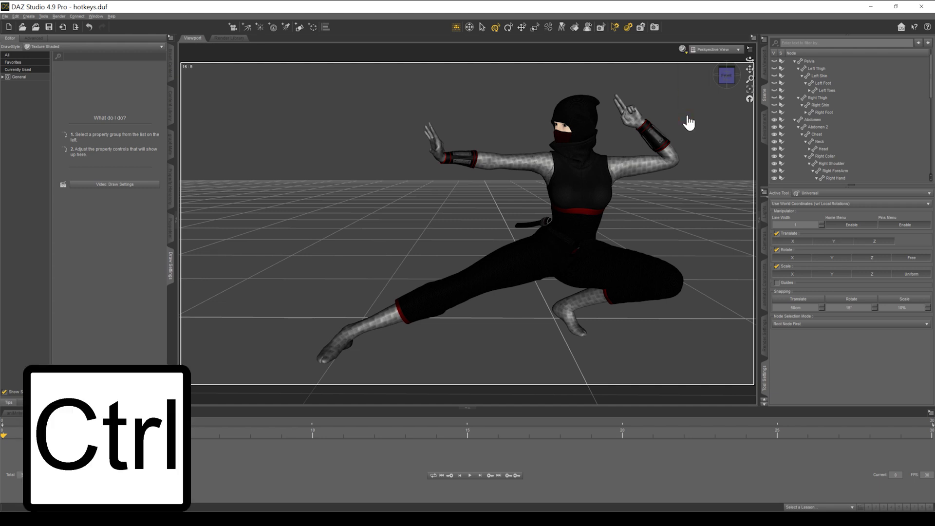
key("ctrl+1")
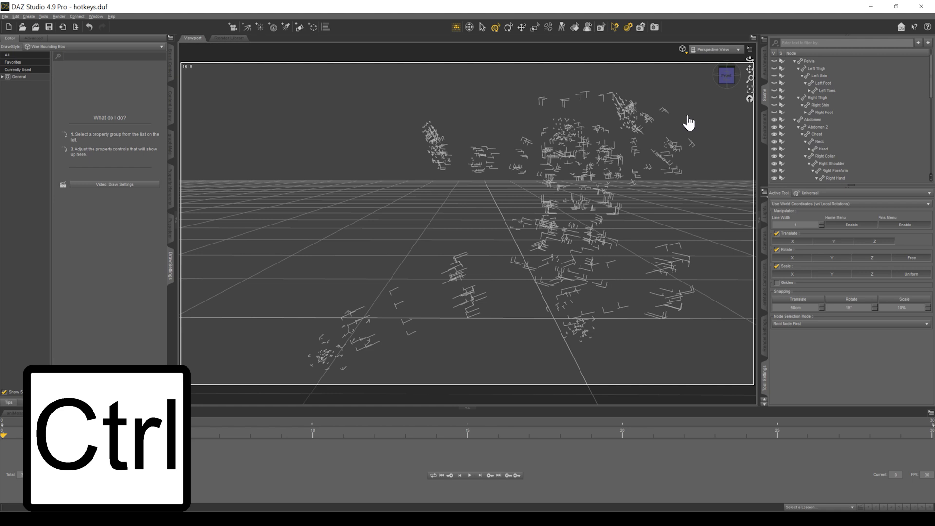
key("ctrl+2")
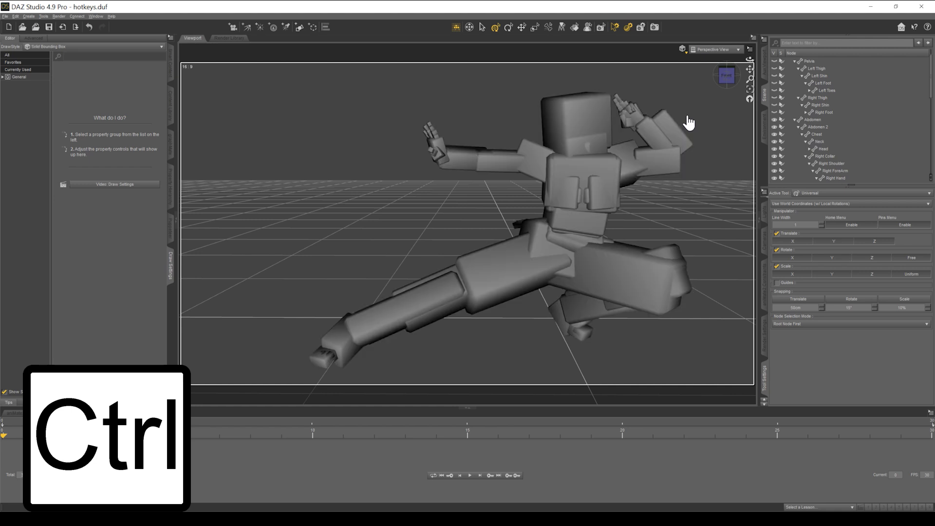
key("ctrl+3")
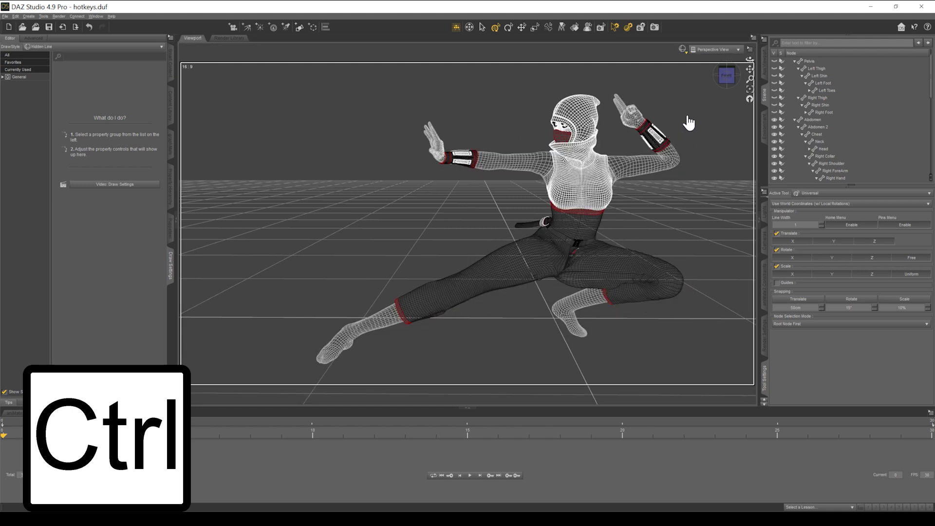
key("ctrl+4")
key("ctrl+6")
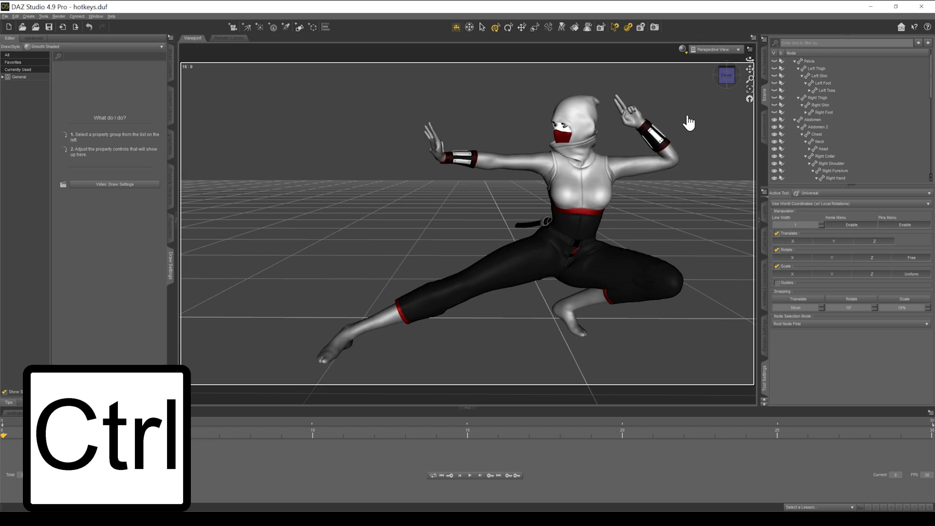
key("ctrl+8")
key("ctrl+7")
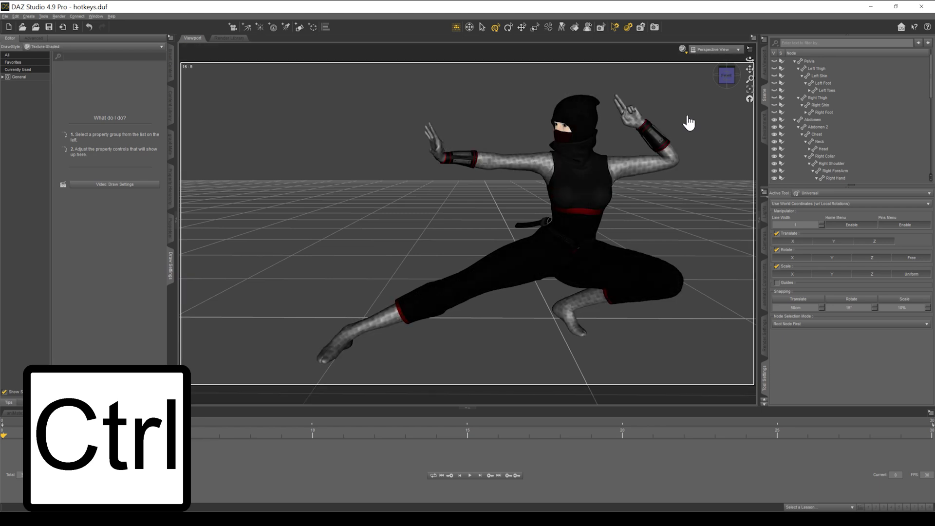
Switch the viewport draw style to NVIDIA Iray and orbit around the figure.
key("ctrl+9")
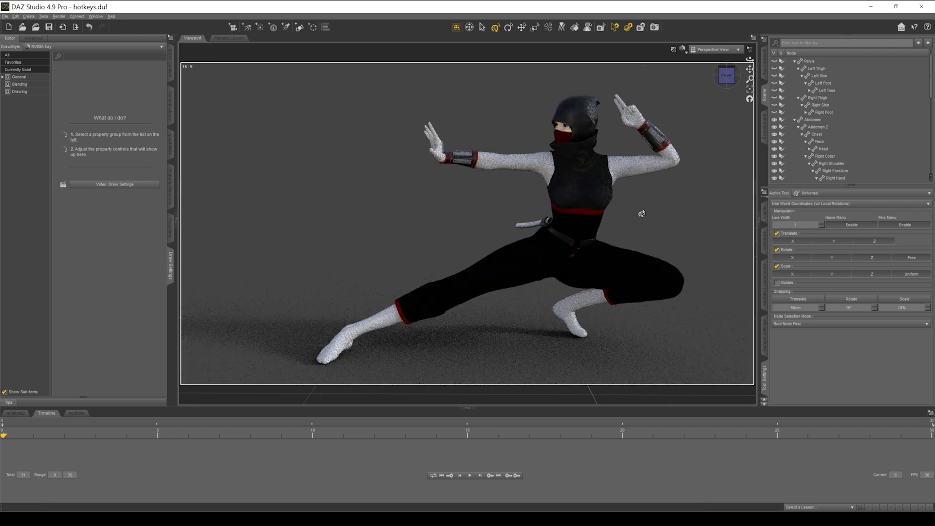
mouse_move(638, 212)
left_mouse_down("ctrl+alt")
mouse_move(705, 205)
mouse_move(679, 208)
left_mouse_up("ctrl+alt")
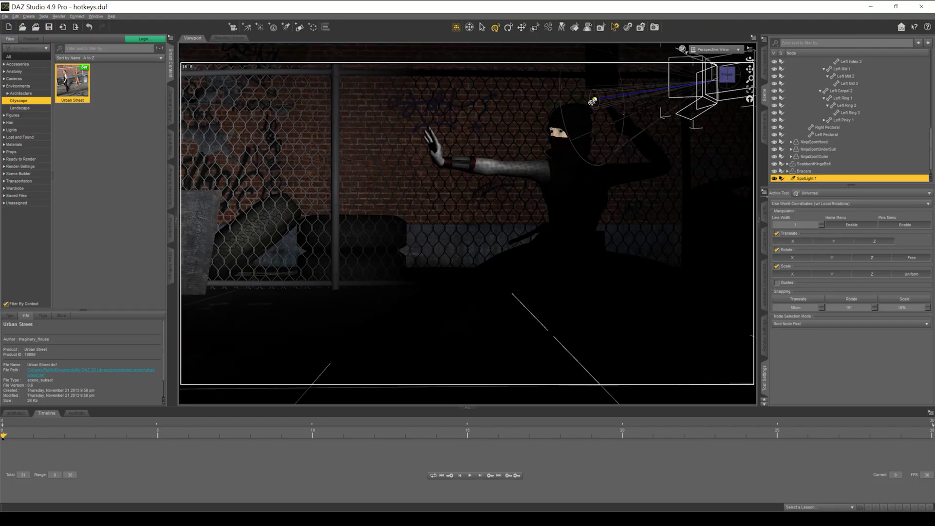
Adjust the placement of SpotLight 1 beside the figure in the Urban Street scene.
left_click_drag(591, 102, 841, 163)
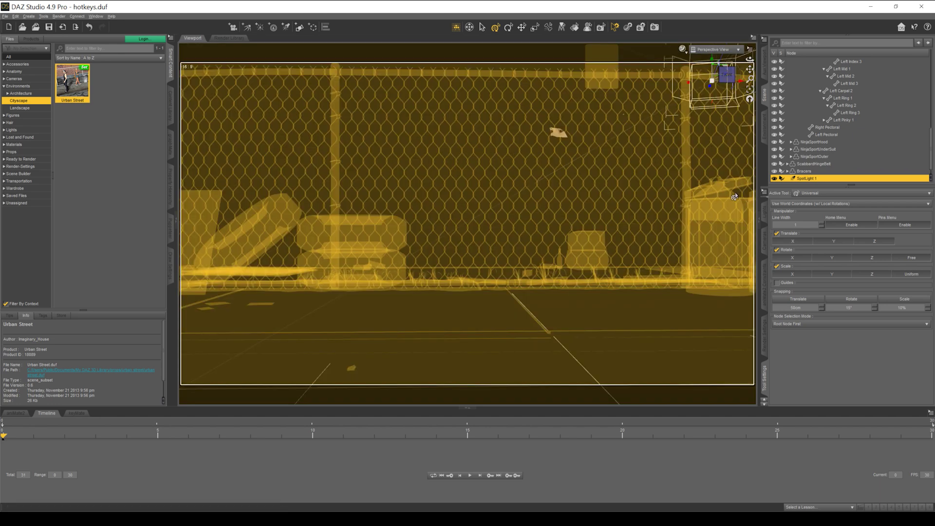
left_click_drag(734, 196, 694, 148)
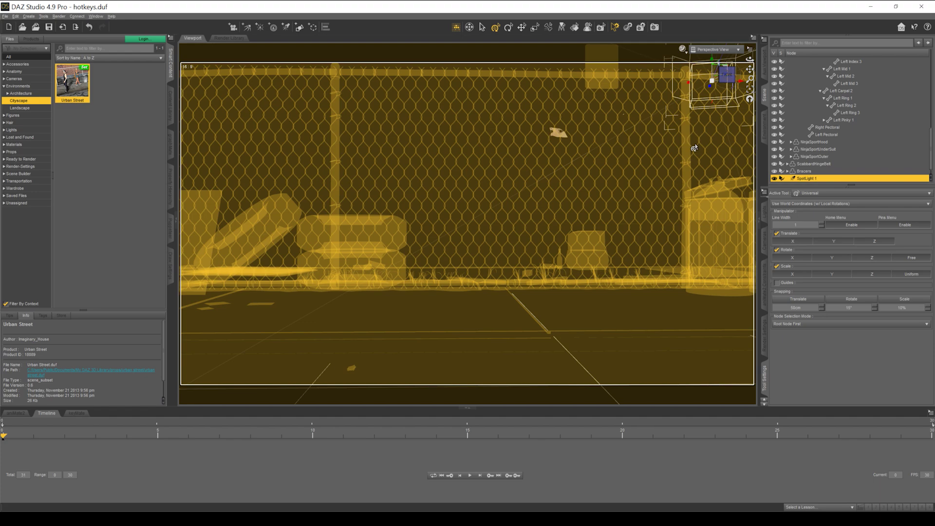